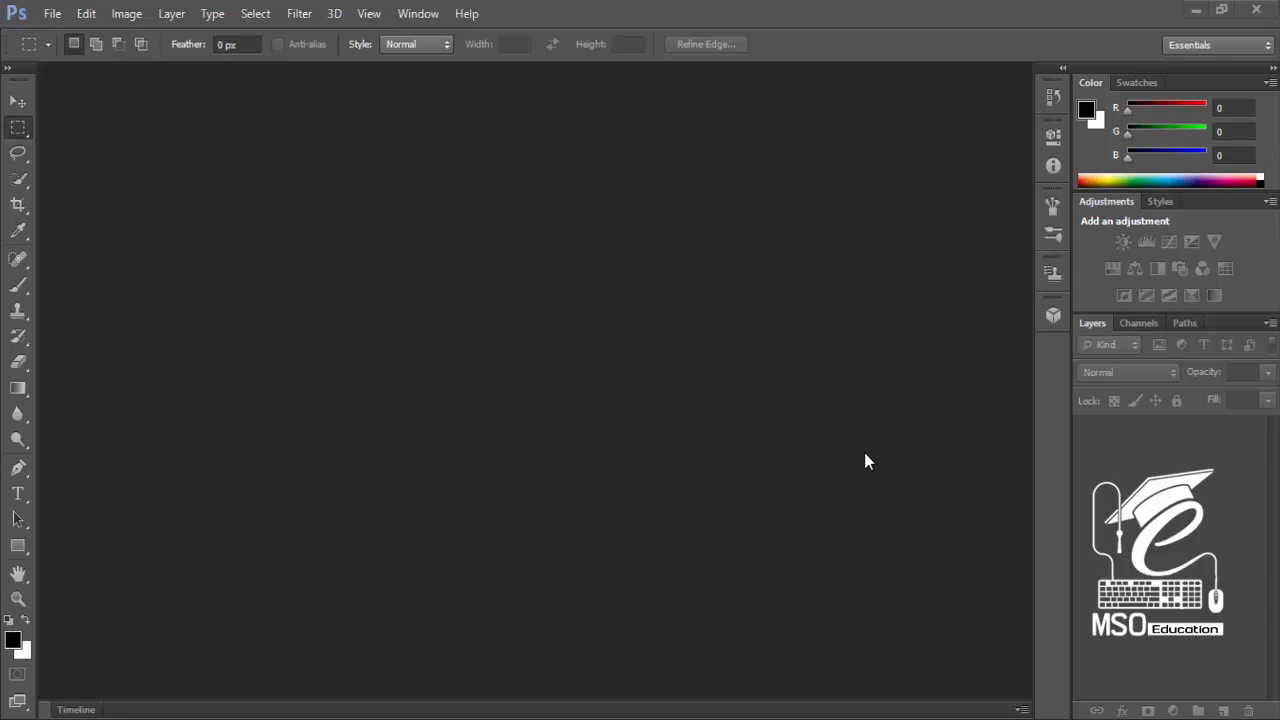
Select the Move tool.
{"action": "left_click", "coordinate": [50, 13]}
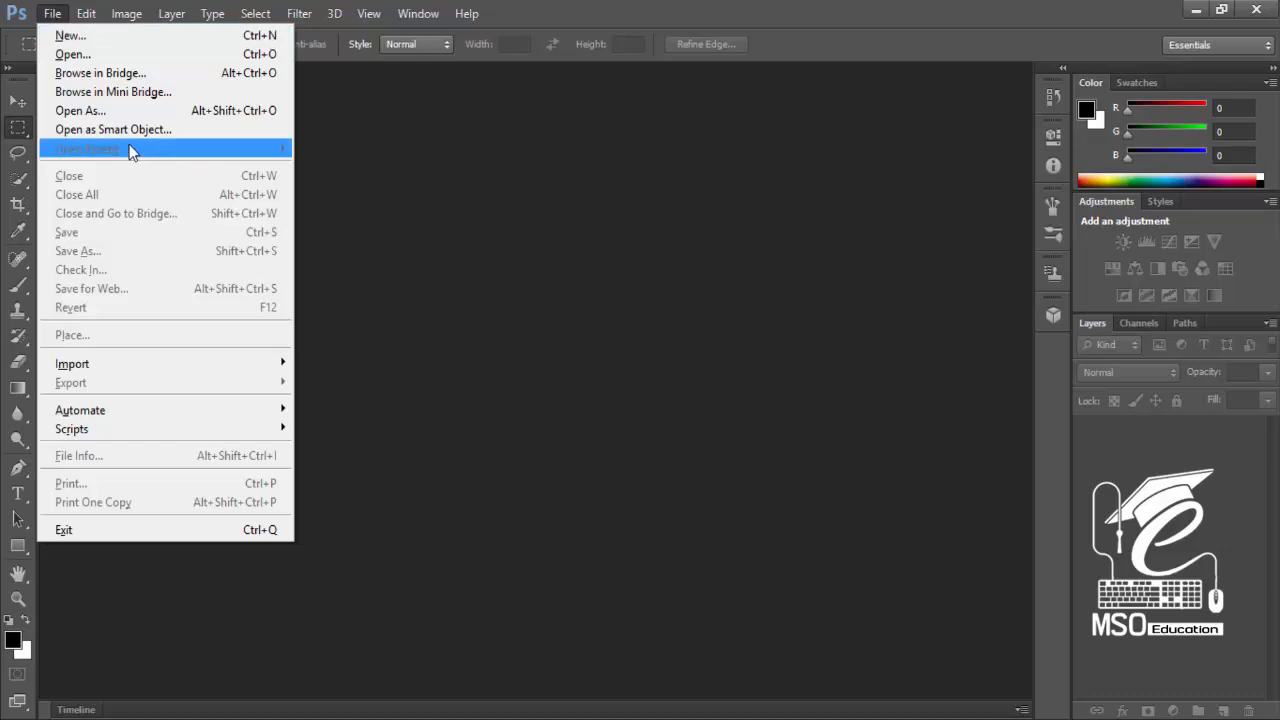
{"action": "left_click", "coordinate": [16, 103]}
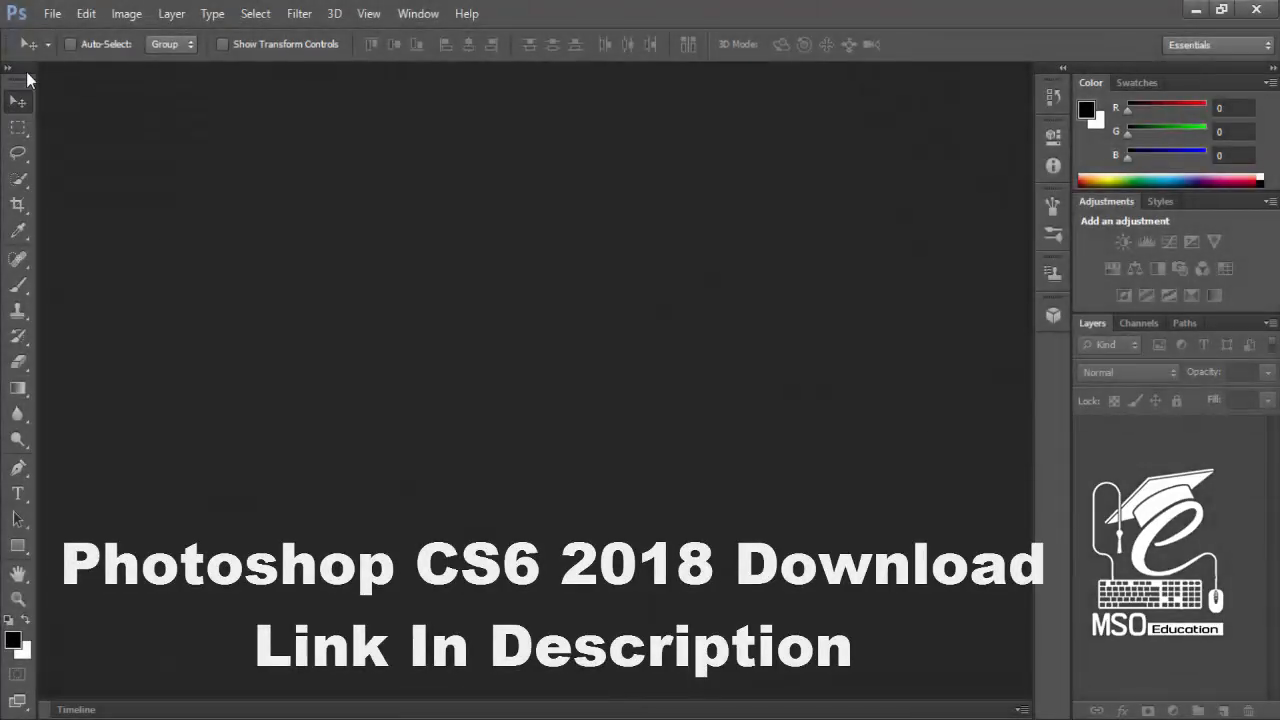
Open the Keyboard Shortcuts editor and reposition its window.
{"action": "left_click", "coordinate": [86, 14]}
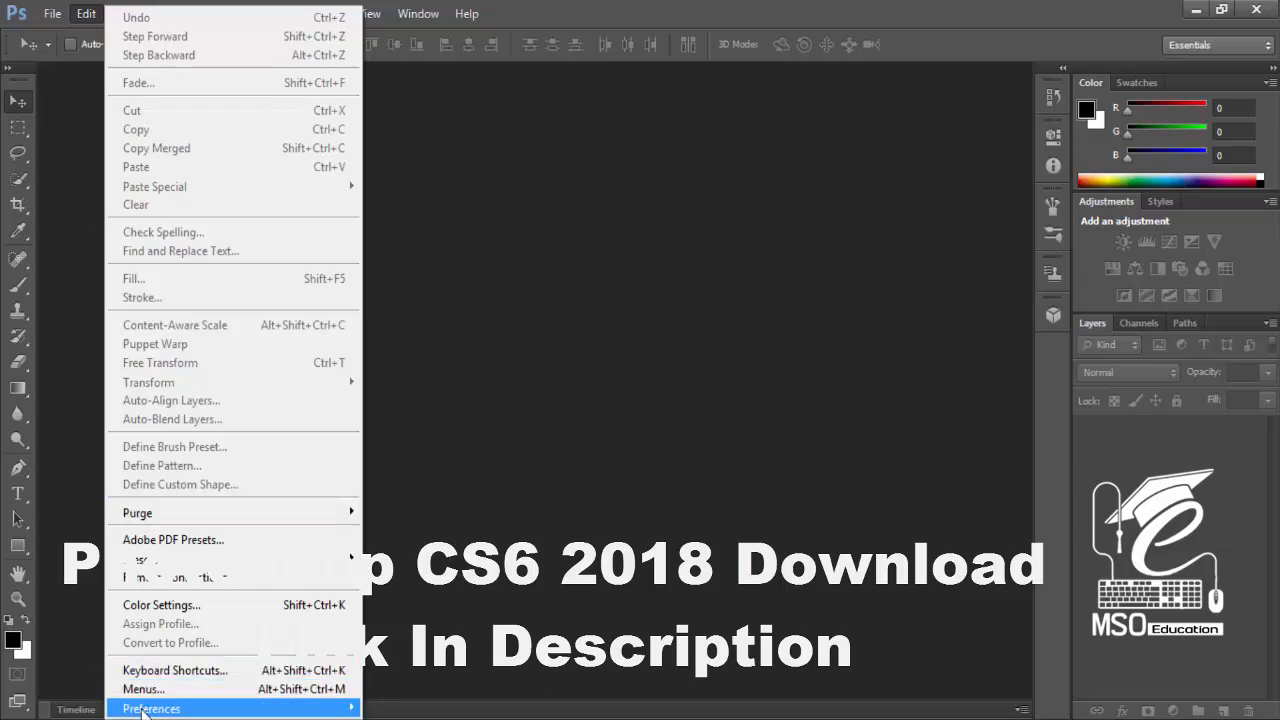
{"action": "mouse_move", "coordinate": [145, 710]}
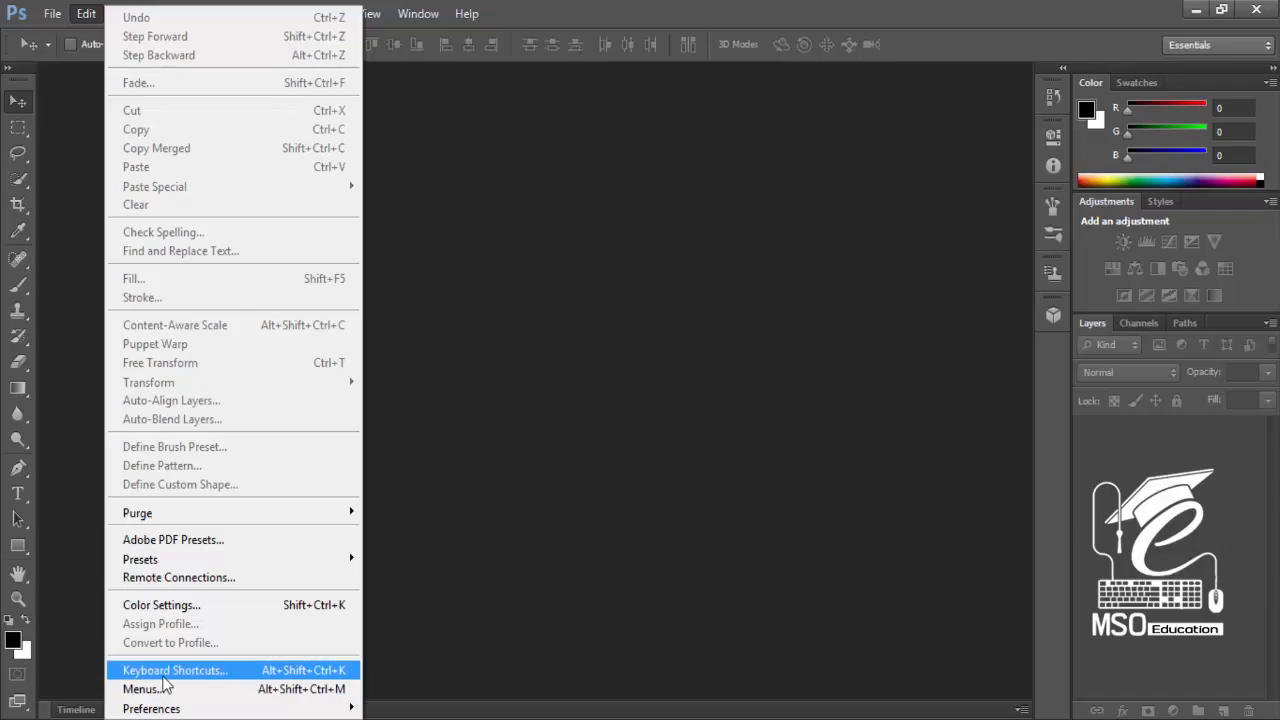
{"action": "left_click", "coordinate": [163, 672]}
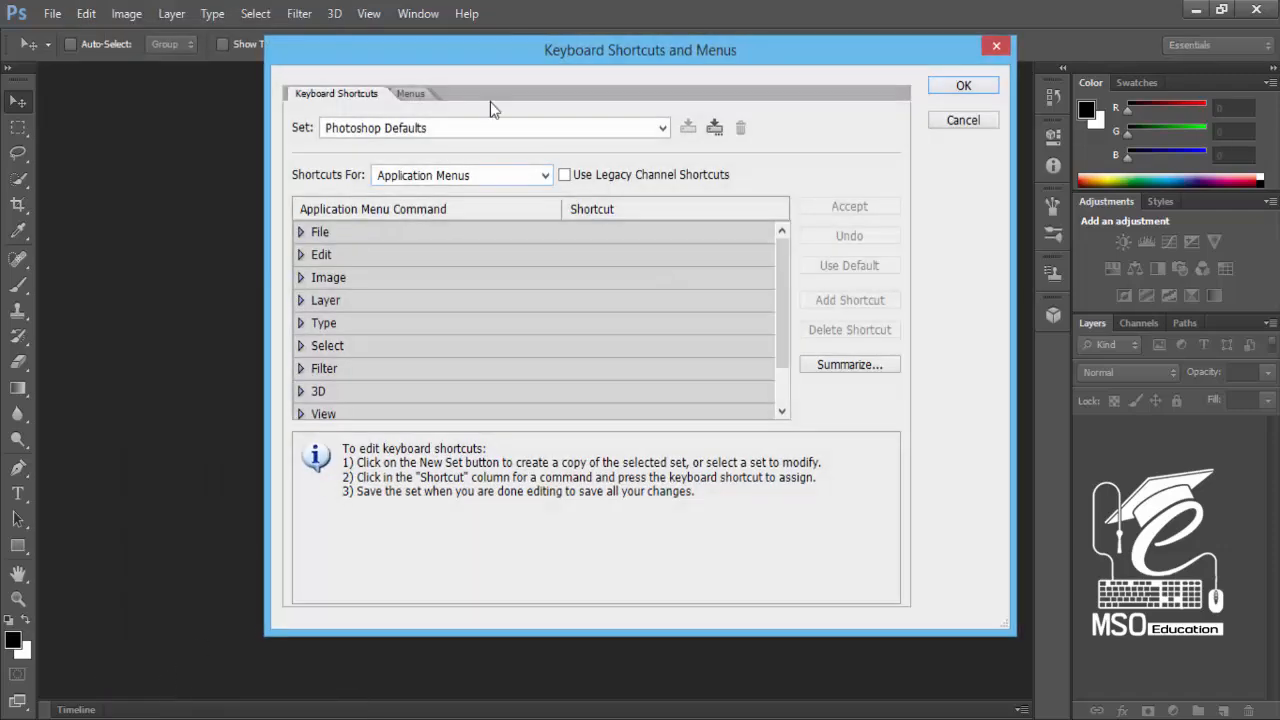
{"action": "left_click_drag", "start_coordinate": [448, 56], "coordinate": [383, 89]}
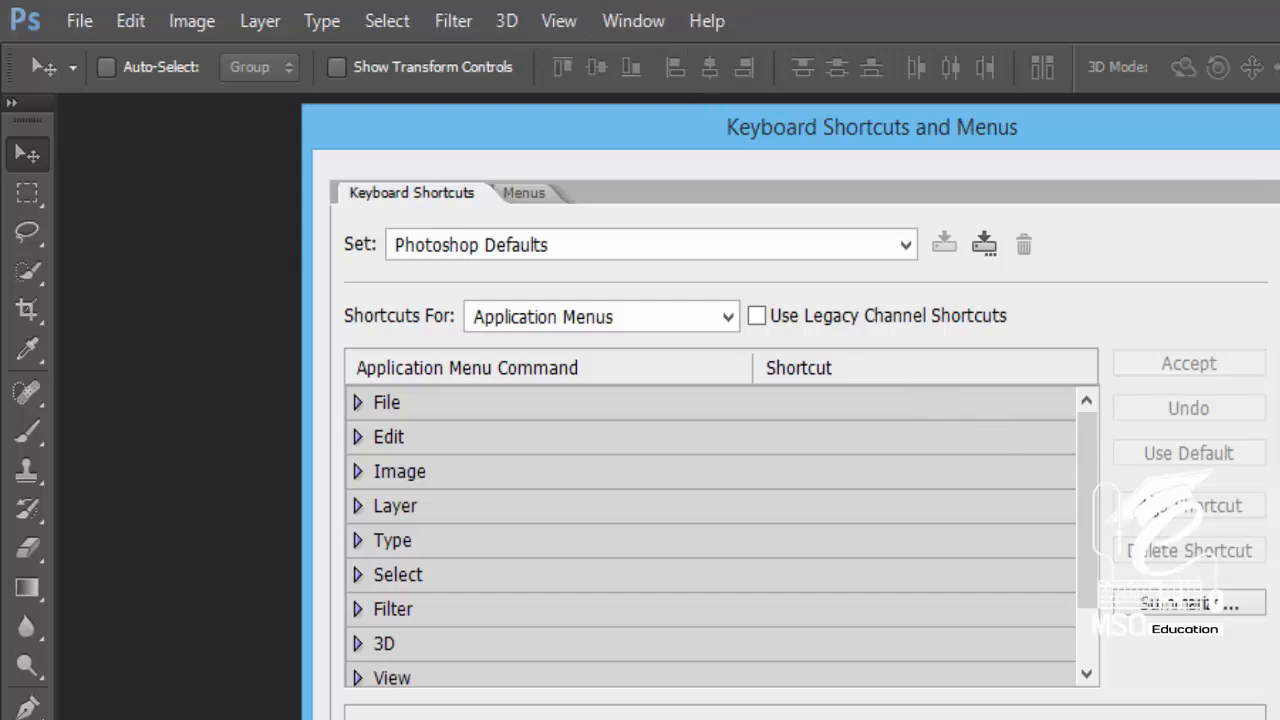
Expand the File group in the application menu shortcuts and compare it with the File menu and the menu visibility settings.
{"action": "left_click_drag", "start_coordinate": [1093, 472], "coordinate": [1073, 437]}
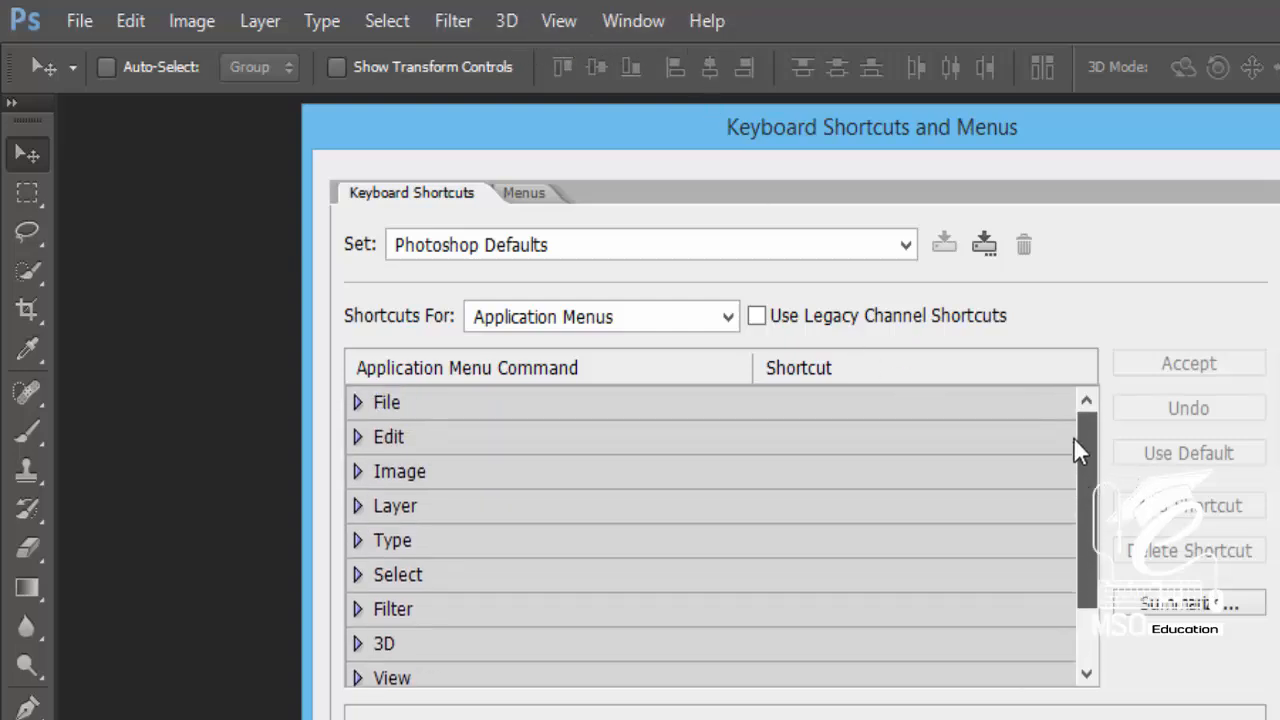
{"action": "left_click", "coordinate": [357, 404]}
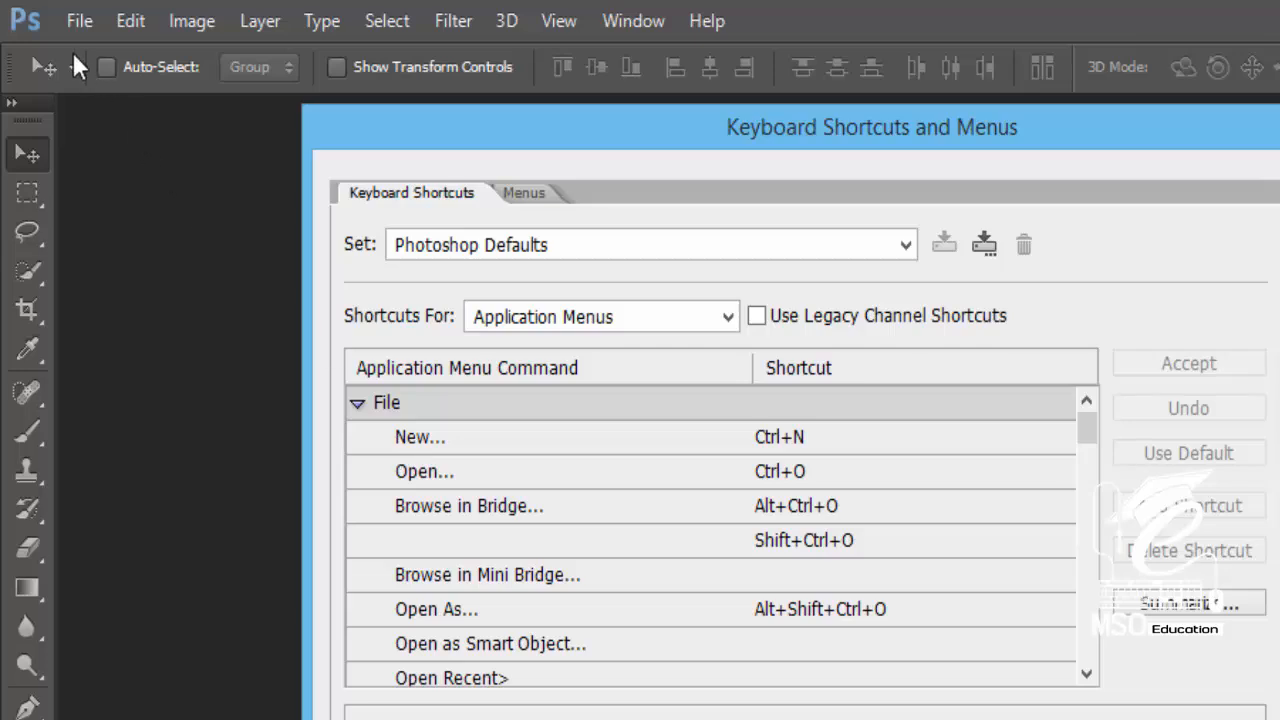
{"action": "left_click", "coordinate": [80, 24]}
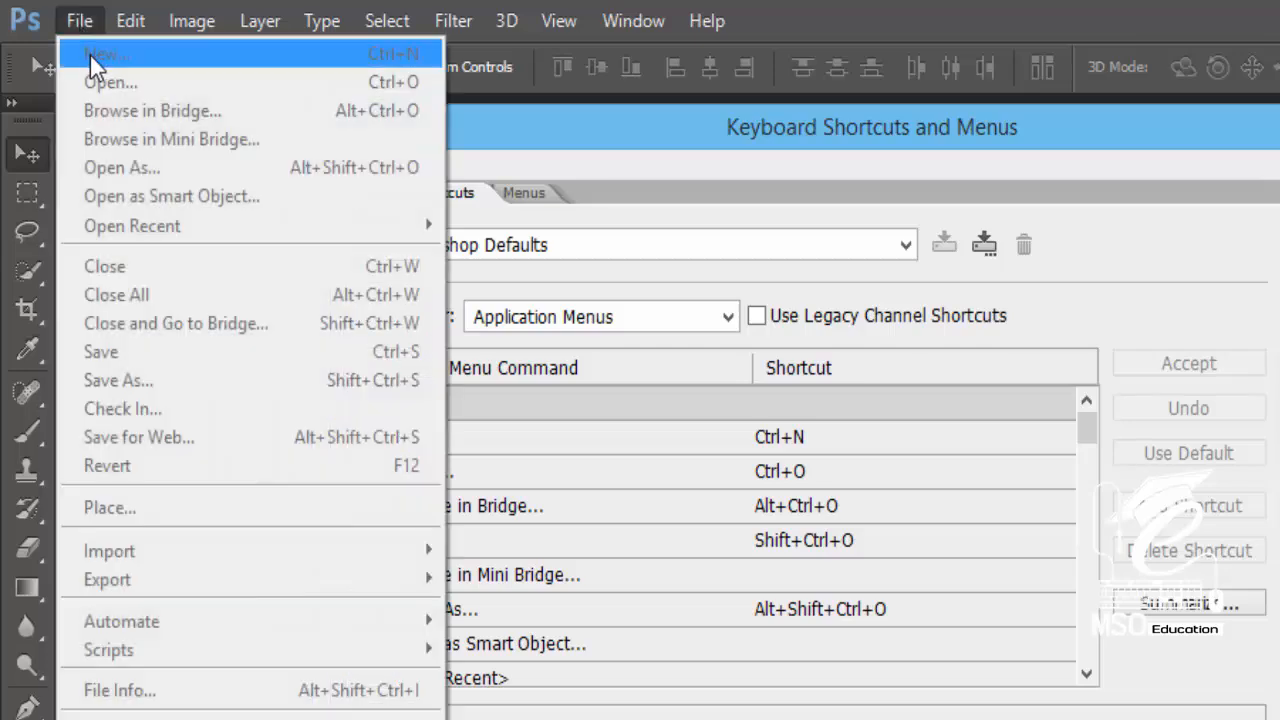
{"action": "left_click", "coordinate": [565, 195]}
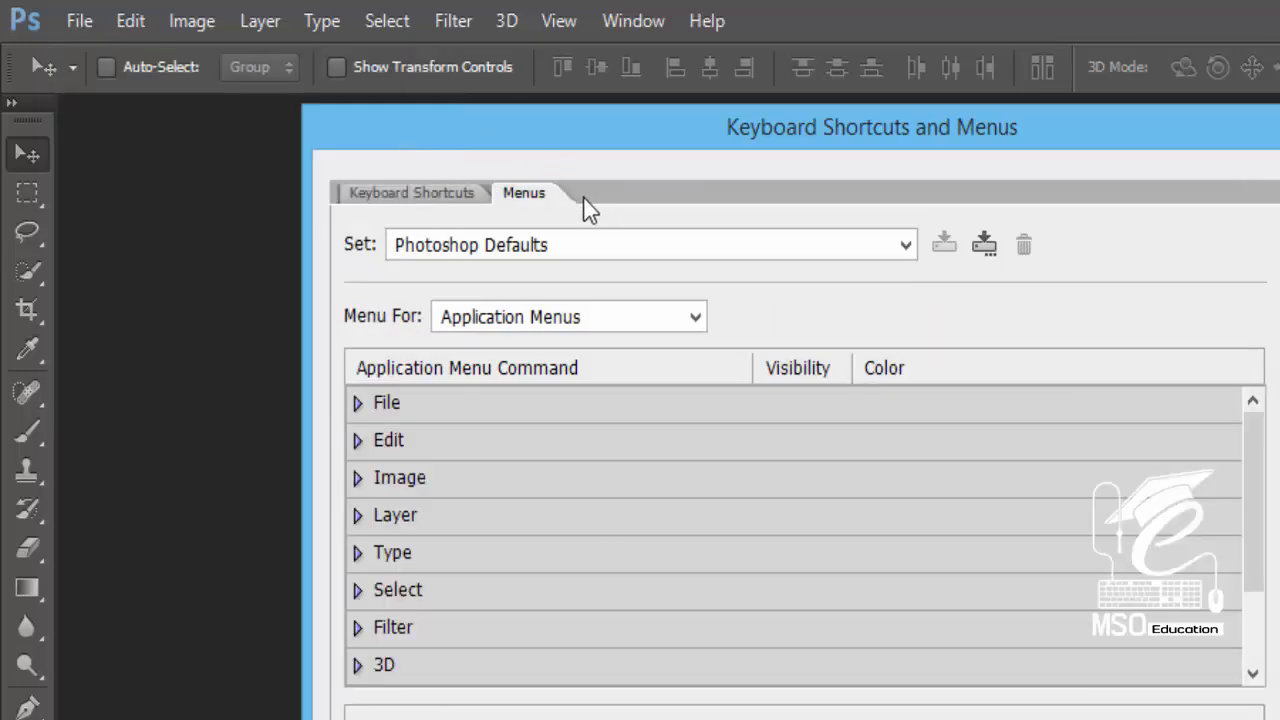
{"action": "left_click", "coordinate": [458, 194]}
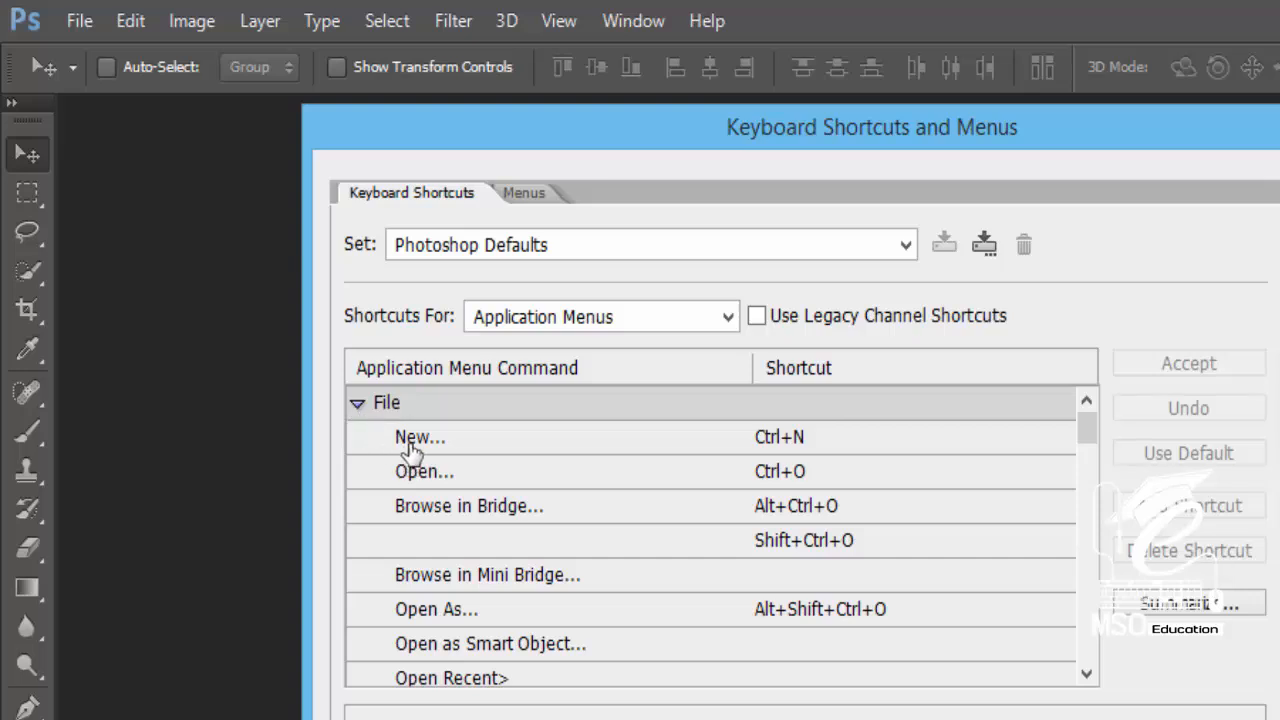
Assign Ctrl+E as the shortcut for the File group's New command, accept the conflict and apply the changes.
{"action": "left_click", "coordinate": [790, 447]}
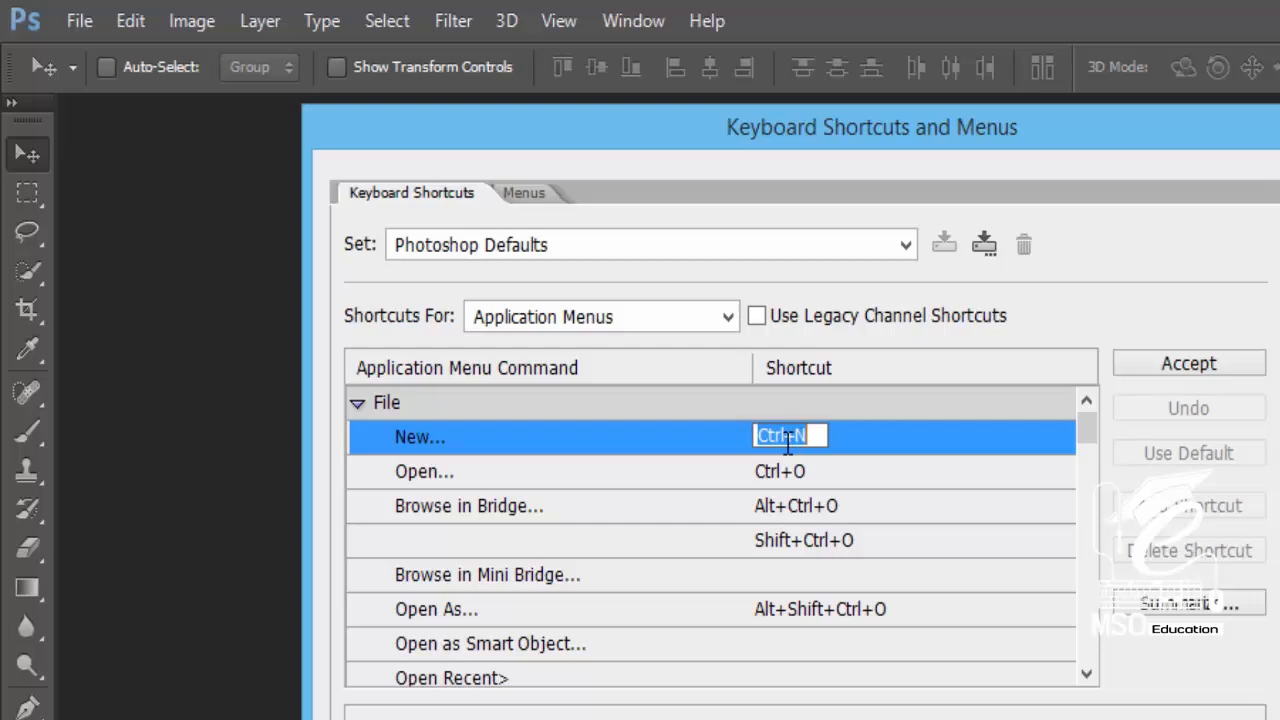
{"action": "left_click", "coordinate": [788, 441]}
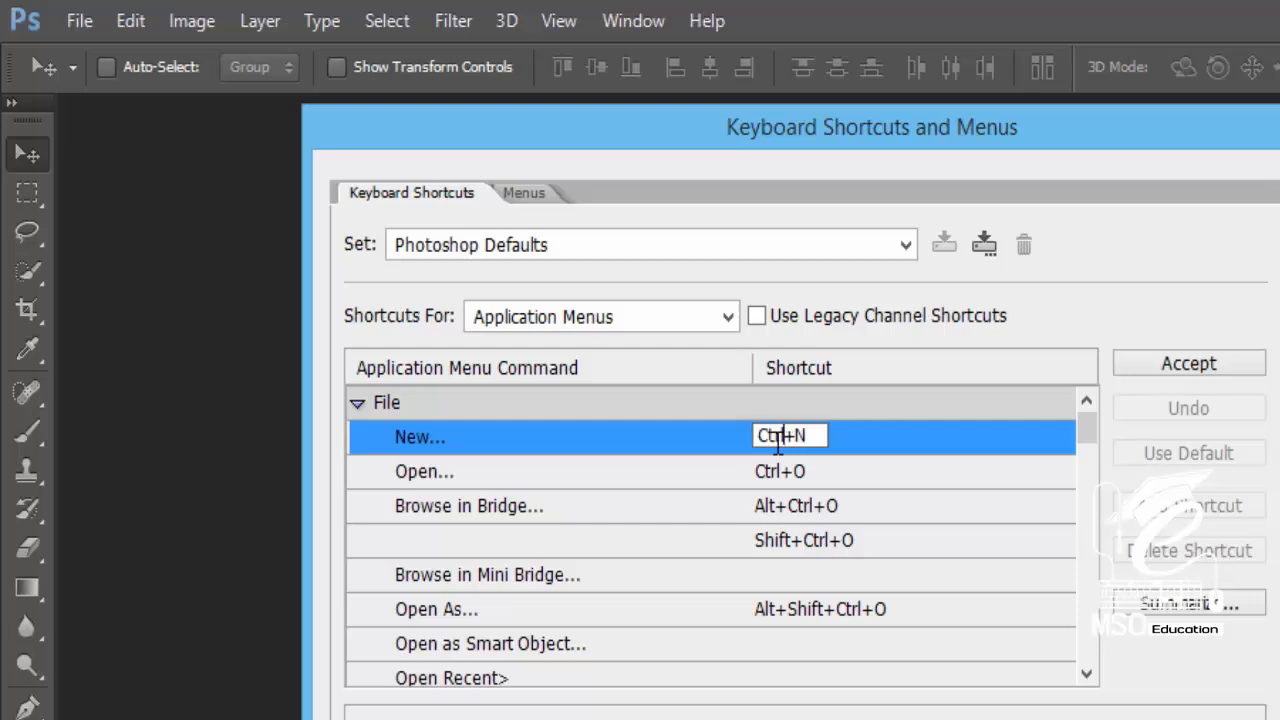
{"action": "mouse_move", "coordinate": [780, 436]}
{"action": "left_mouse_down"}
{"action": "mouse_move", "coordinate": [756, 436]}
{"action": "mouse_move", "coordinate": [810, 436]}
{"action": "mouse_move", "coordinate": [797, 436]}
{"action": "left_mouse_up"}
{"action": "key", "text": "m"}
{"action": "left_click", "coordinate": [799, 446]}
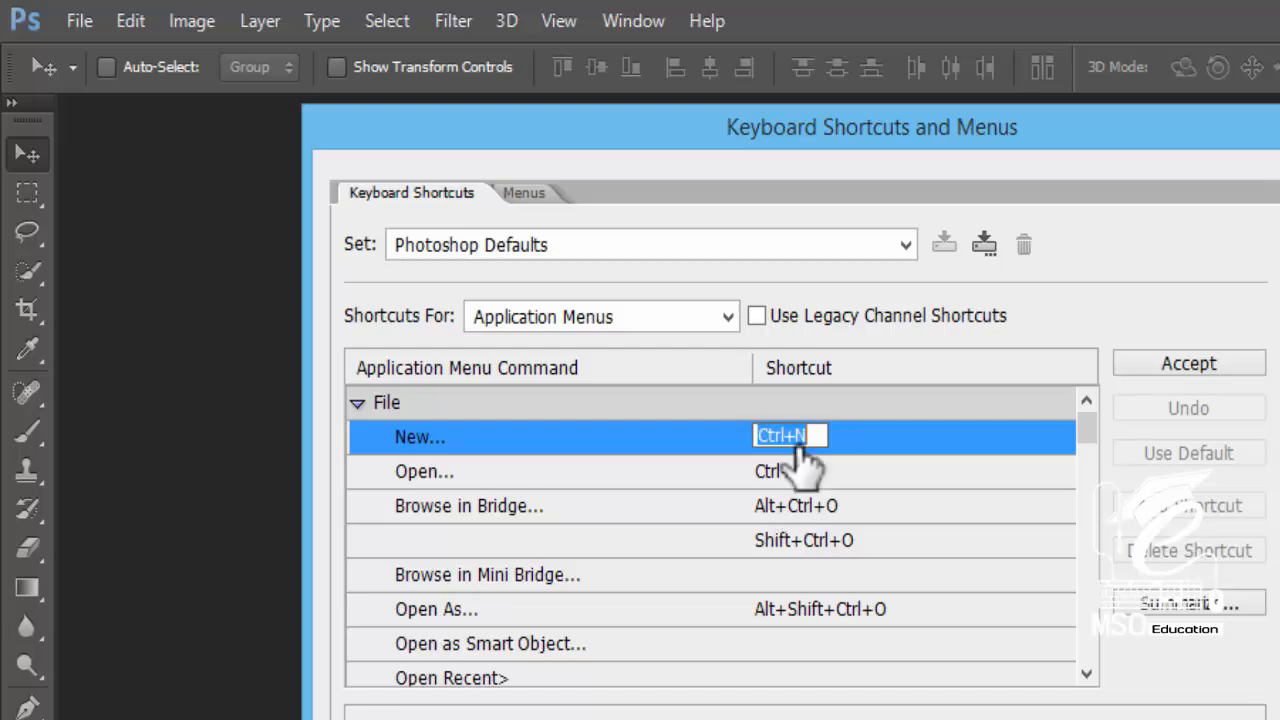
{"action": "key", "text": "m"}
{"action": "key", "text": "ctrl+e"}
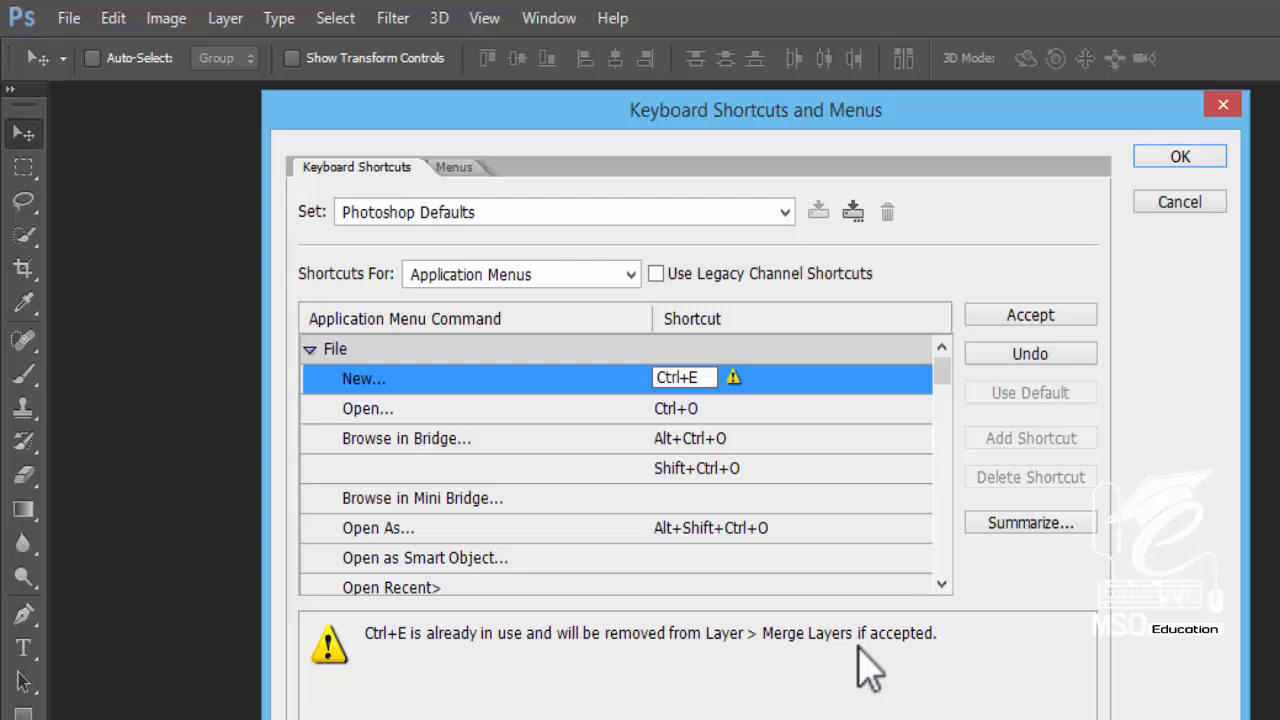
{"action": "left_click", "coordinate": [734, 380]}
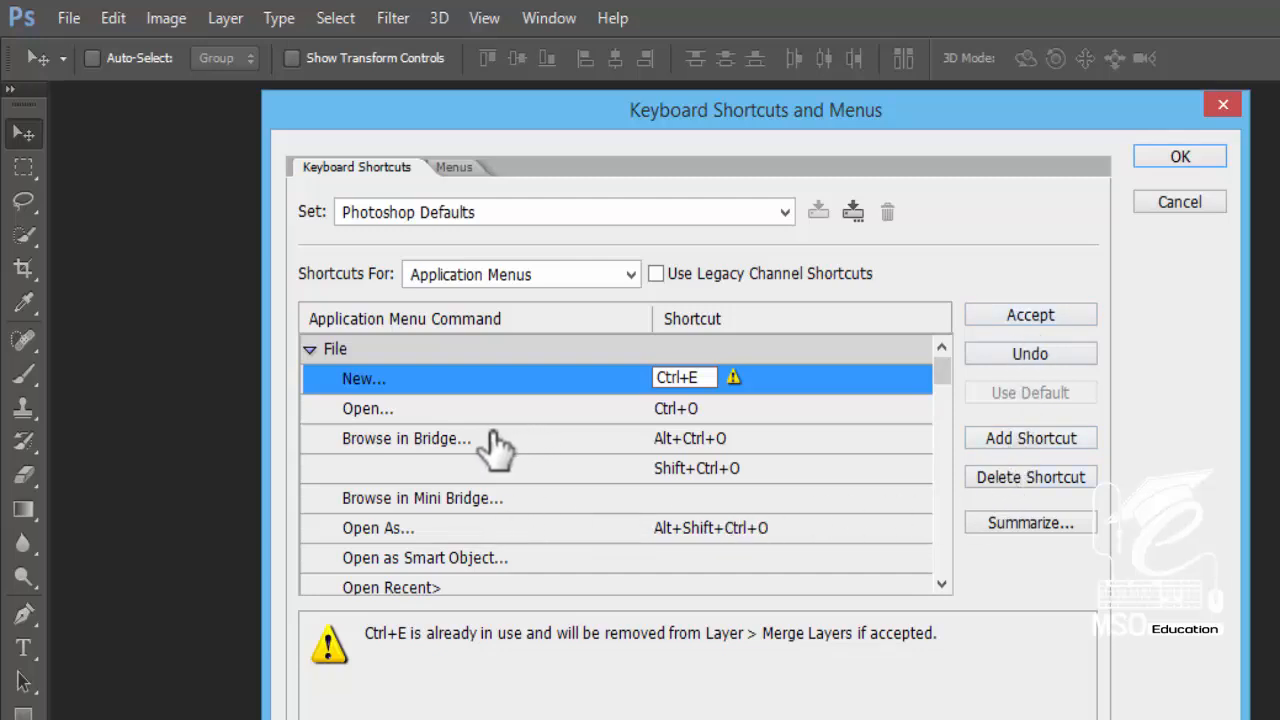
{"action": "left_click", "coordinate": [665, 408]}
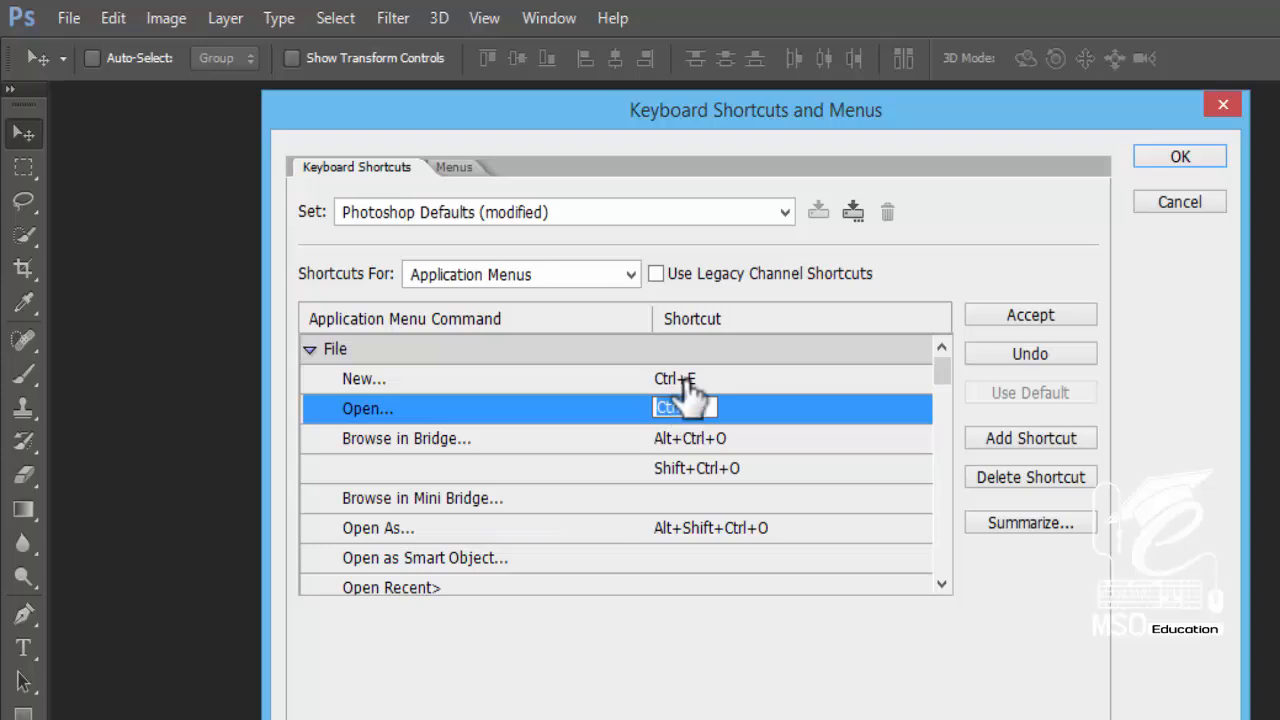
{"action": "left_click", "coordinate": [1194, 163]}
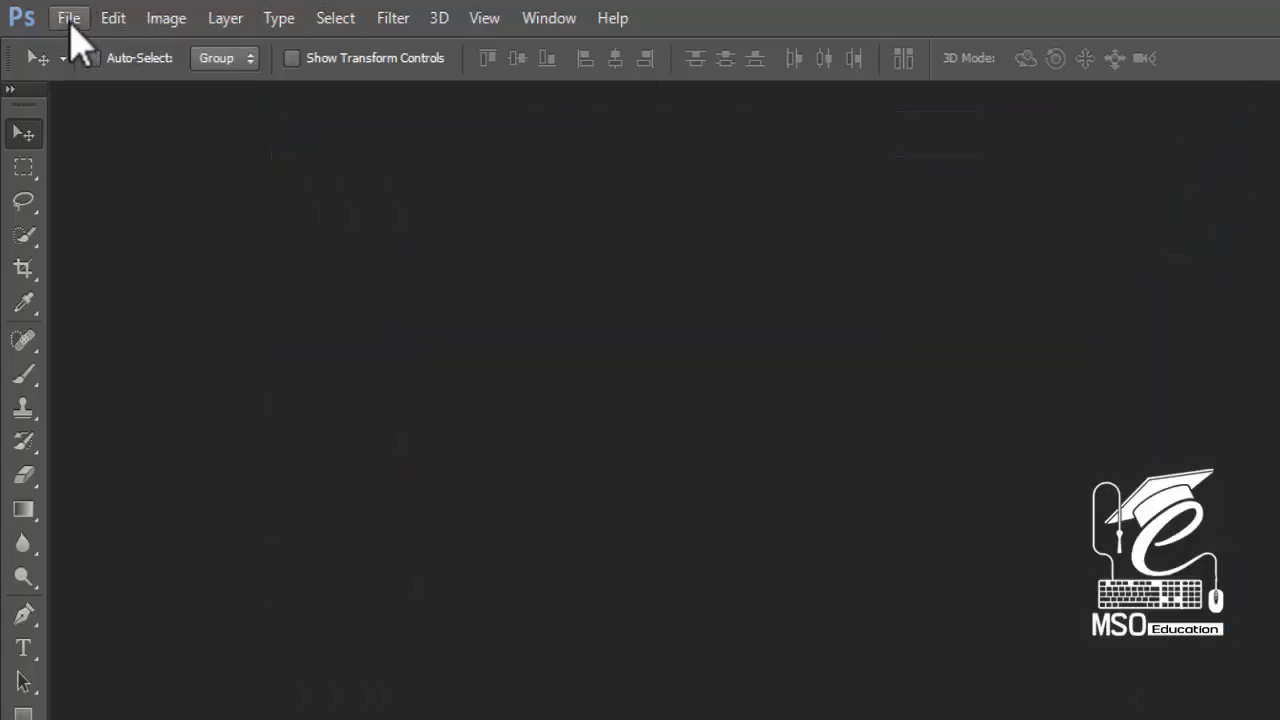
Check the shortcut of the New command in the File menu and reopen the Keyboard Shortcuts editor.
{"action": "left_click", "coordinate": [70, 26]}
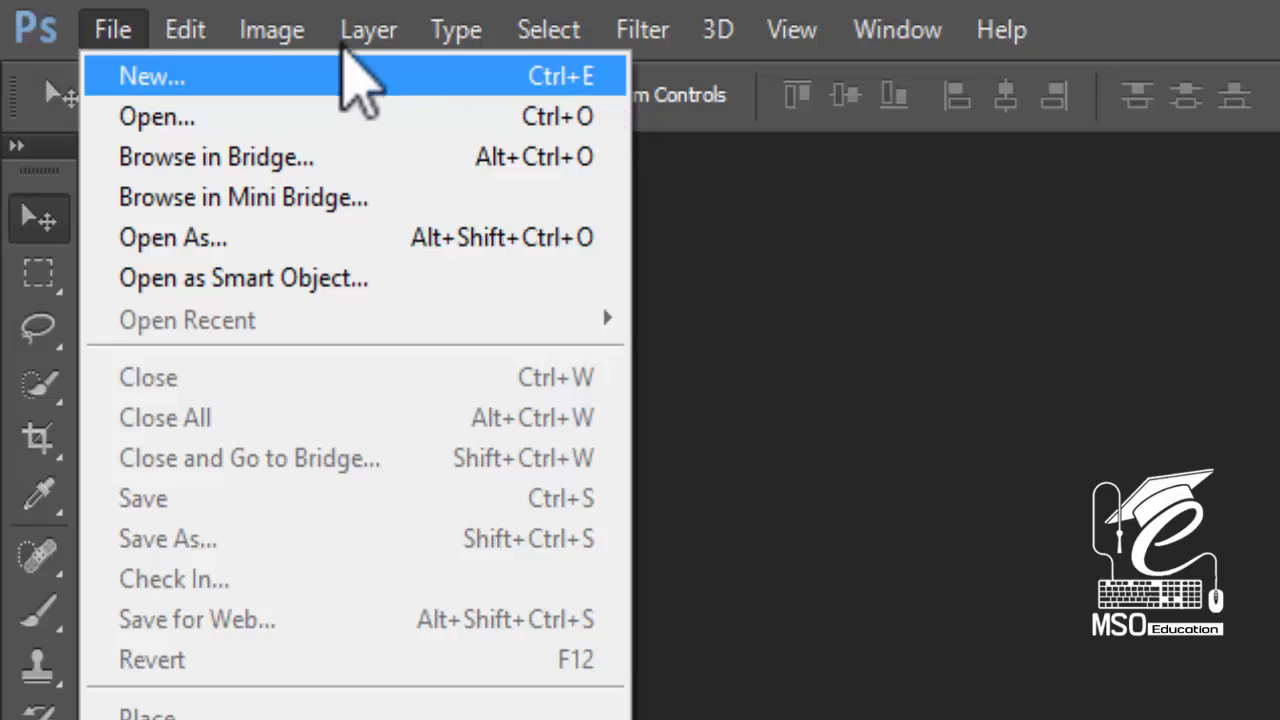
{"action": "mouse_move", "coordinate": [186, 30]}
{"action": "left_click", "coordinate": [155, 672]}
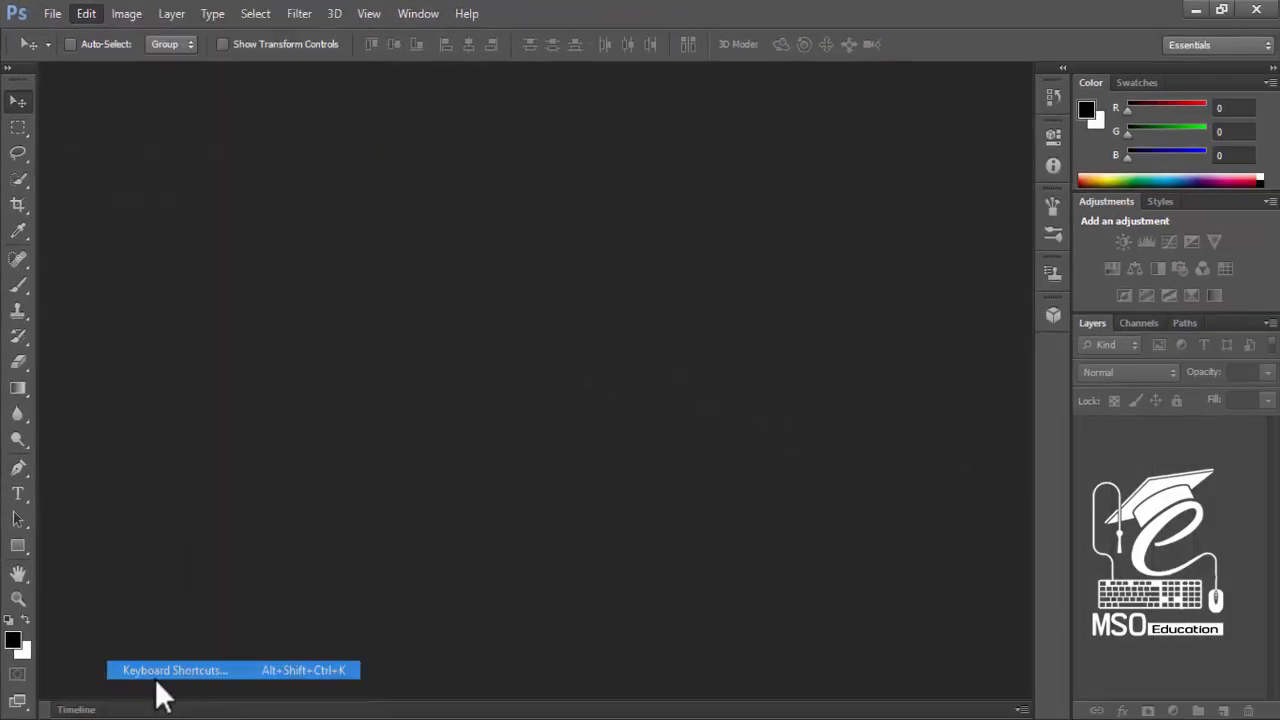
{"action": "left_click", "coordinate": [237, 268]}
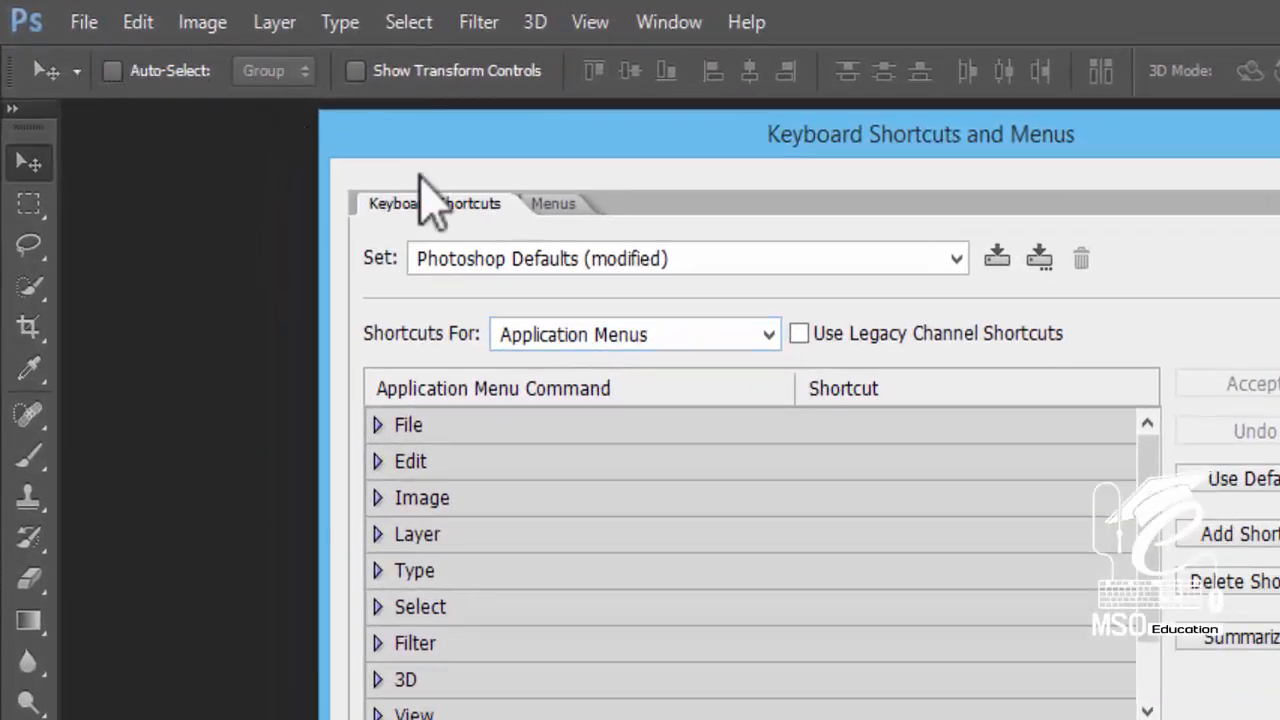
Show the shortcuts for Panel Menus and look through the 3D group's commands, collapsing the group again.
{"action": "left_click", "coordinate": [520, 338]}
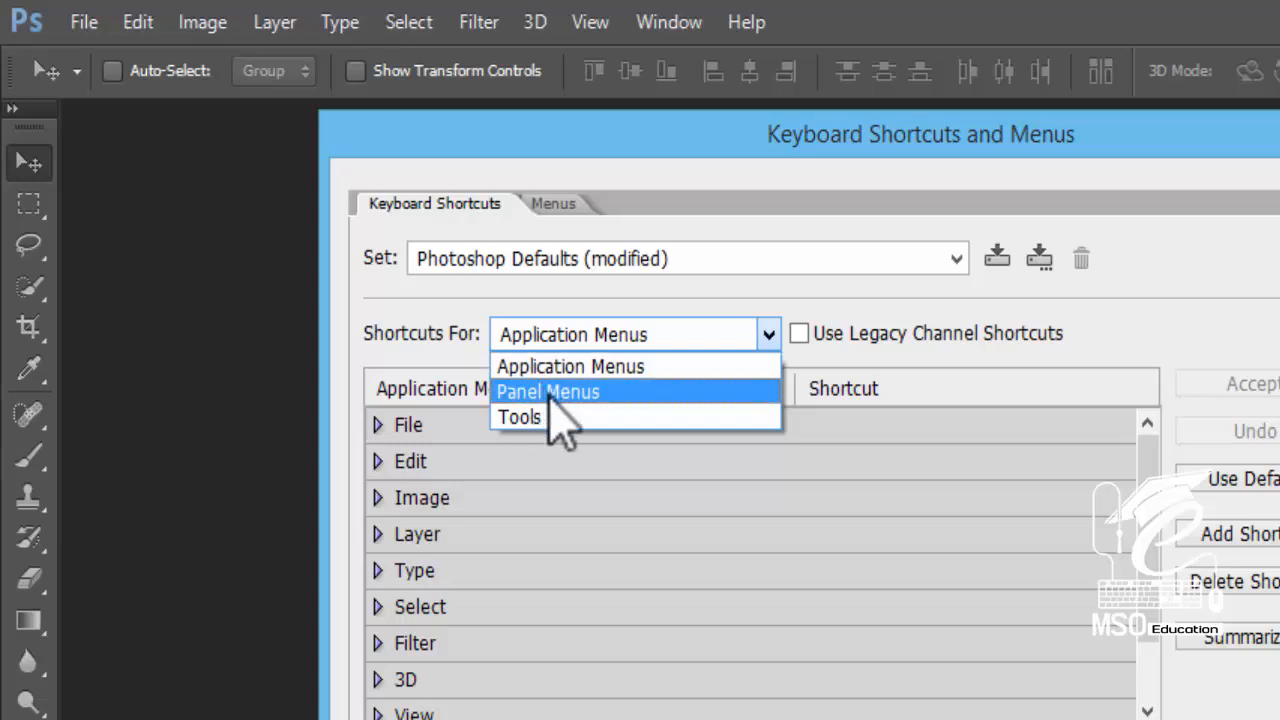
{"action": "left_click", "coordinate": [555, 392]}
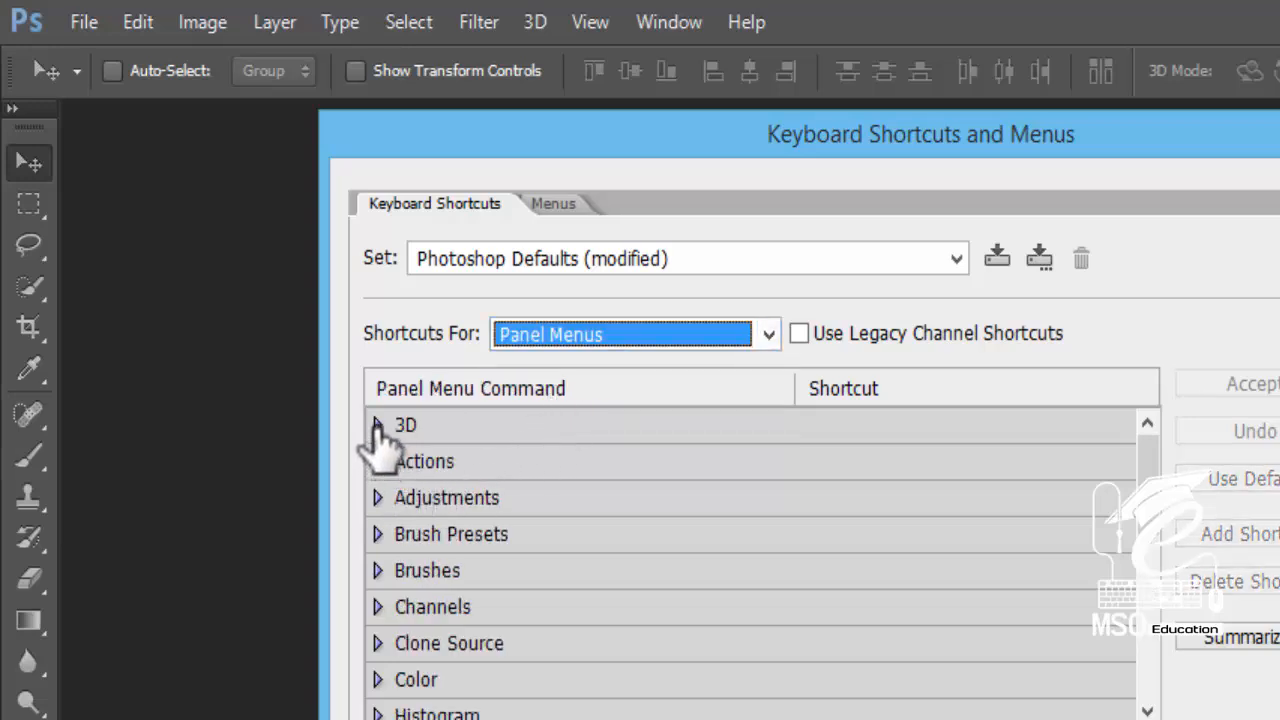
{"action": "left_click", "coordinate": [377, 427]}
{"action": "scroll", "coordinate": [420, 520], "scroll_direction": "down", "scroll_amount": 3}
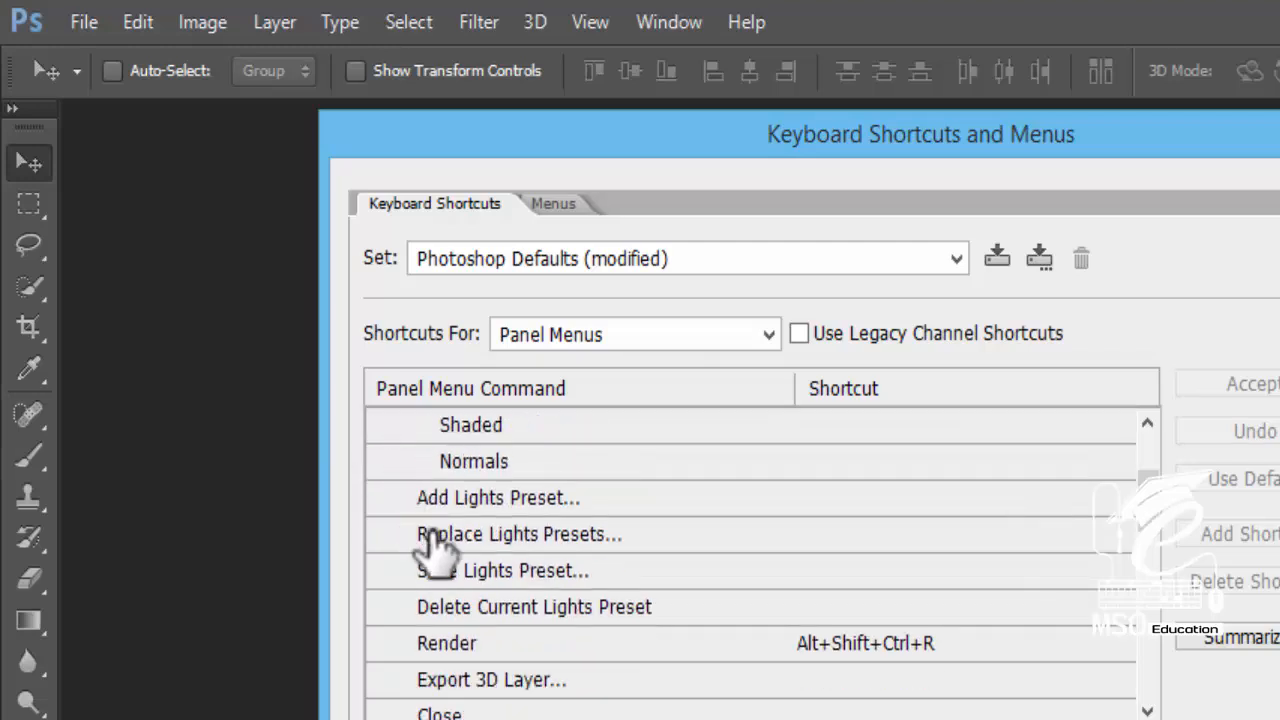
{"action": "scroll", "coordinate": [640, 550], "scroll_direction": "up", "scroll_amount": 1}
{"action": "scroll", "coordinate": [620, 558], "scroll_direction": "up", "scroll_amount": 1}
{"action": "scroll", "coordinate": [400, 469], "scroll_direction": "up", "scroll_amount": 2}
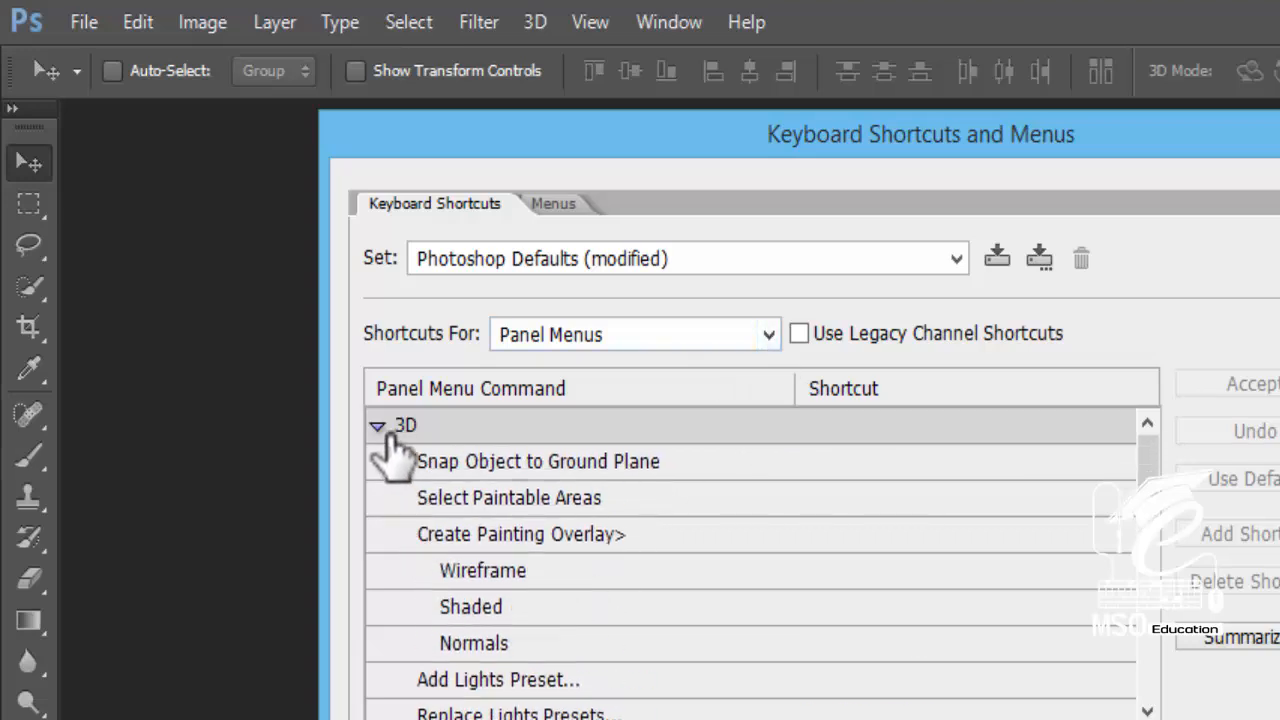
{"action": "left_click", "coordinate": [420, 425]}
{"action": "left_click", "coordinate": [379, 426]}
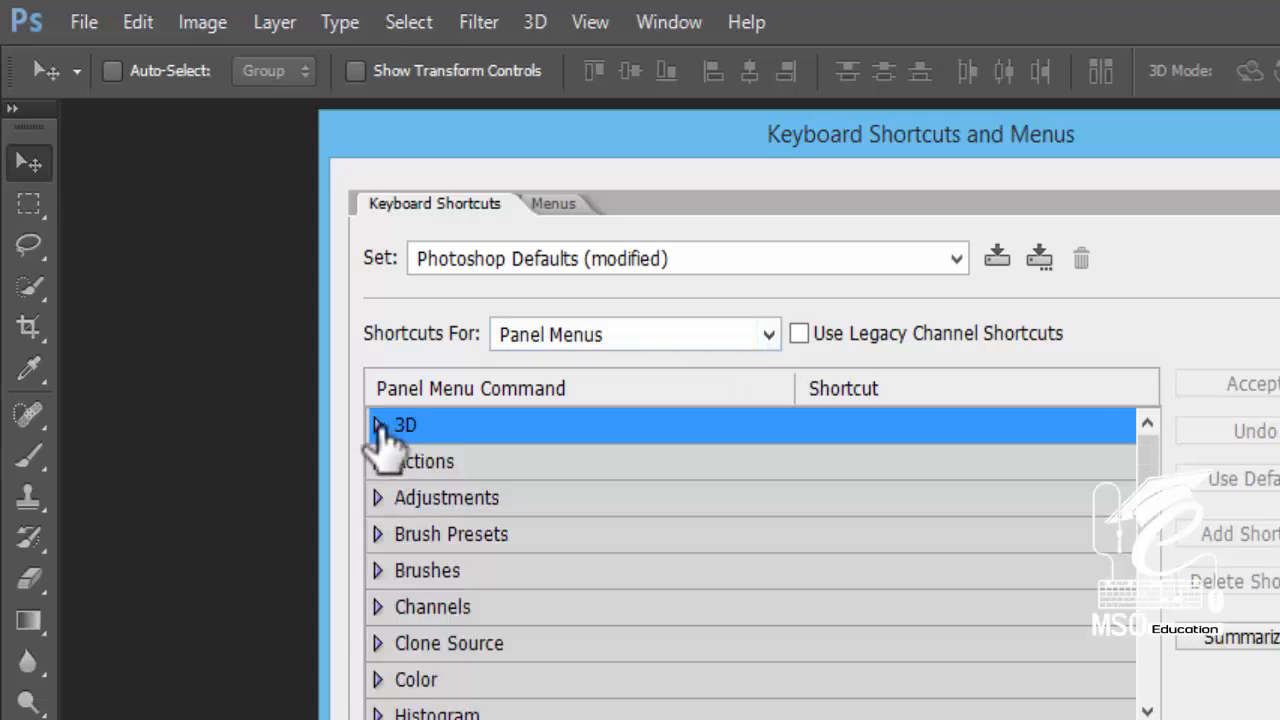
Switch the shortcut list to Tools.
{"action": "left_click", "coordinate": [604, 337]}
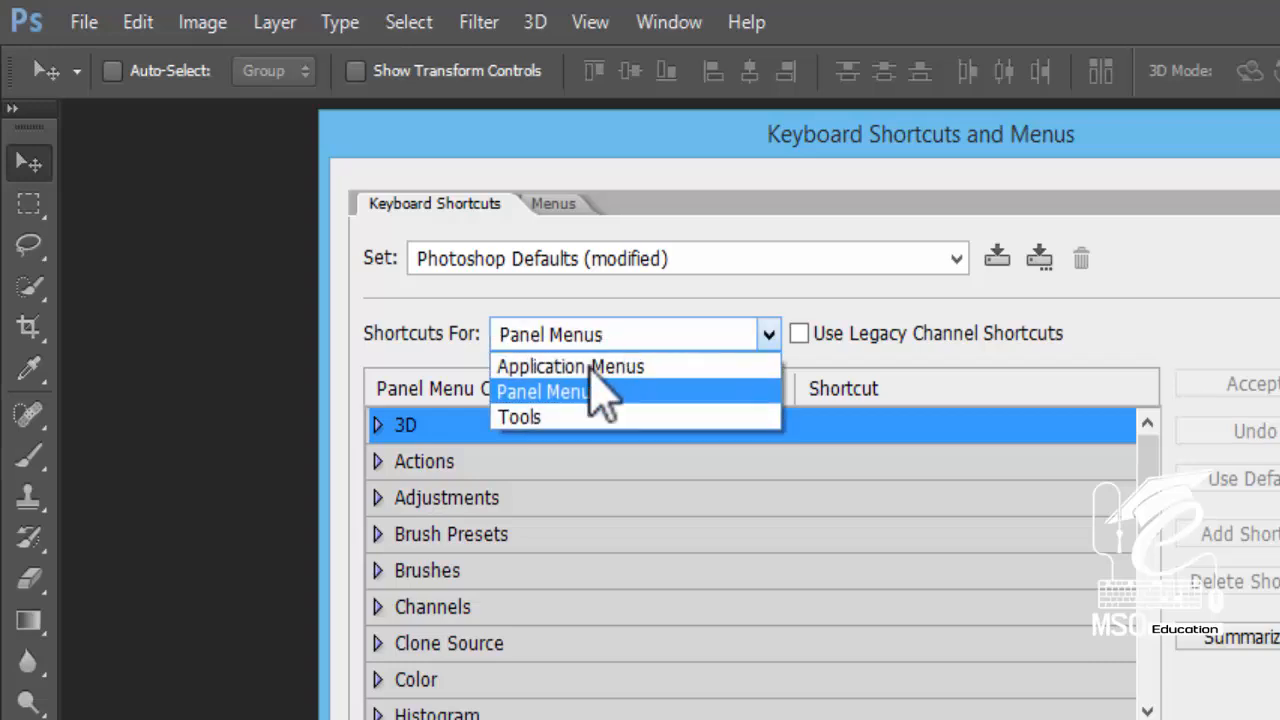
{"action": "left_click", "coordinate": [533, 420]}
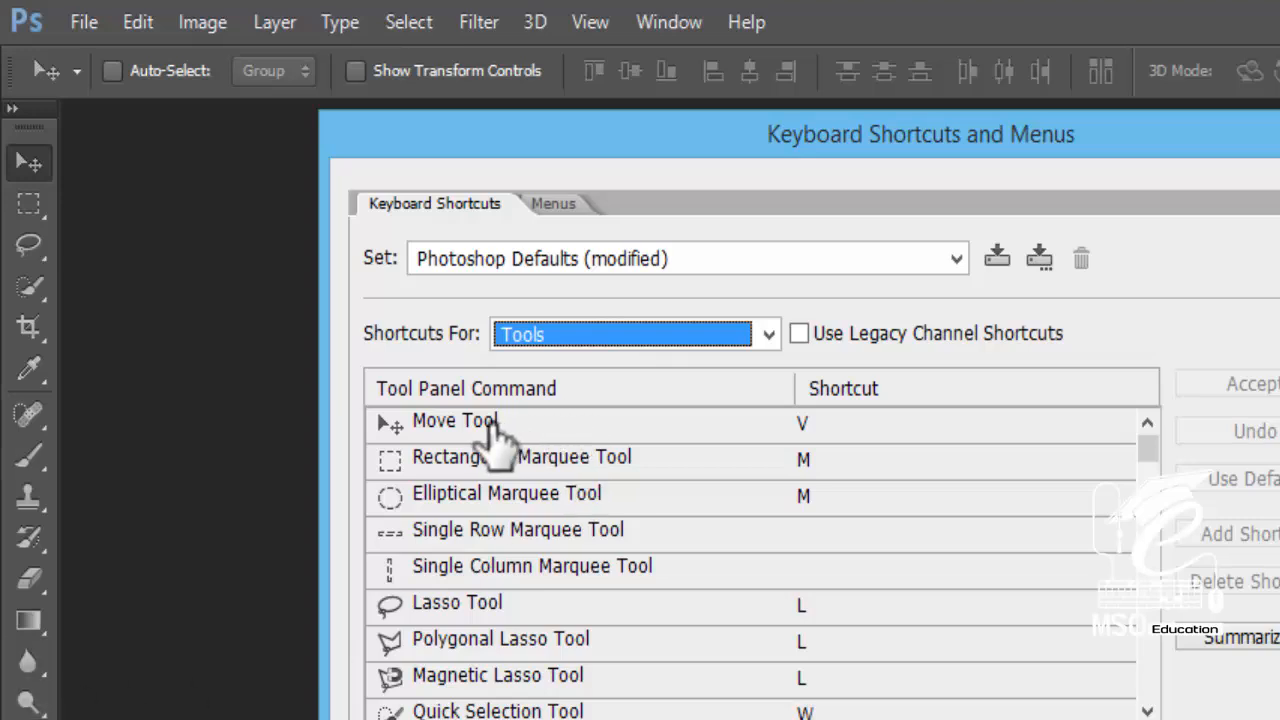
{"action": "left_click", "coordinate": [571, 333]}
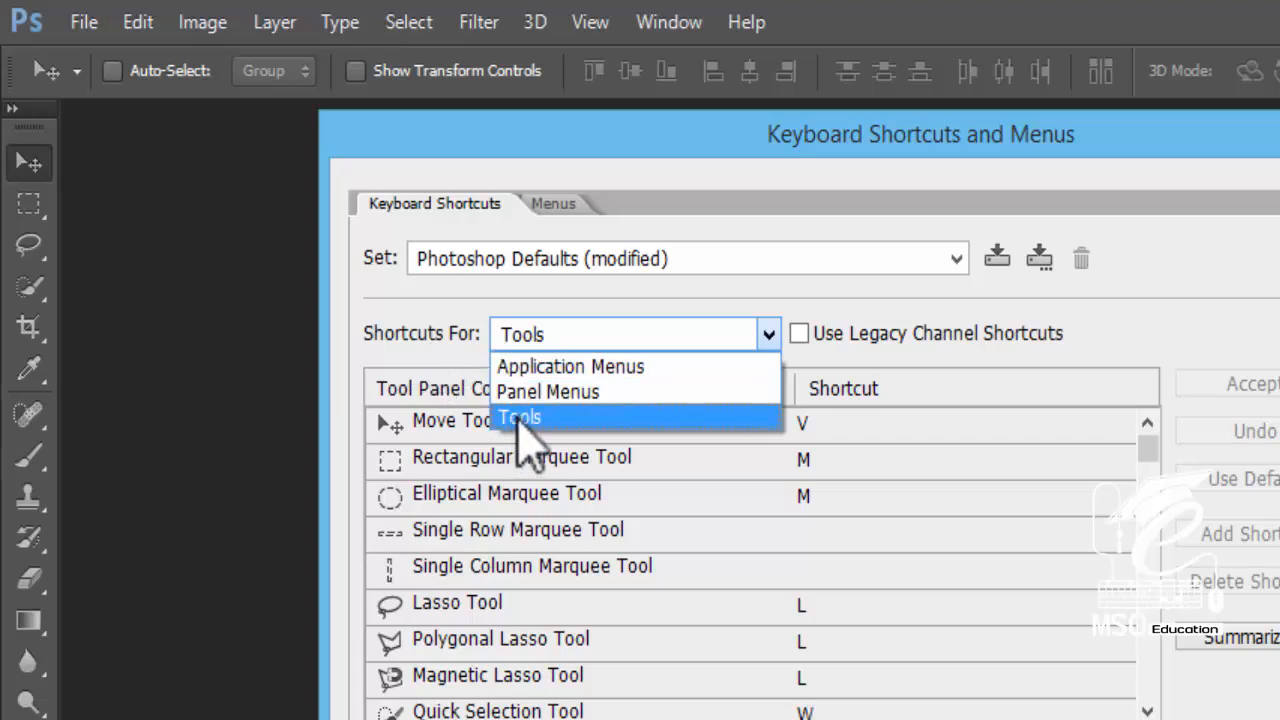
{"action": "left_click", "coordinate": [772, 336]}
{"action": "left_click", "coordinate": [776, 345]}
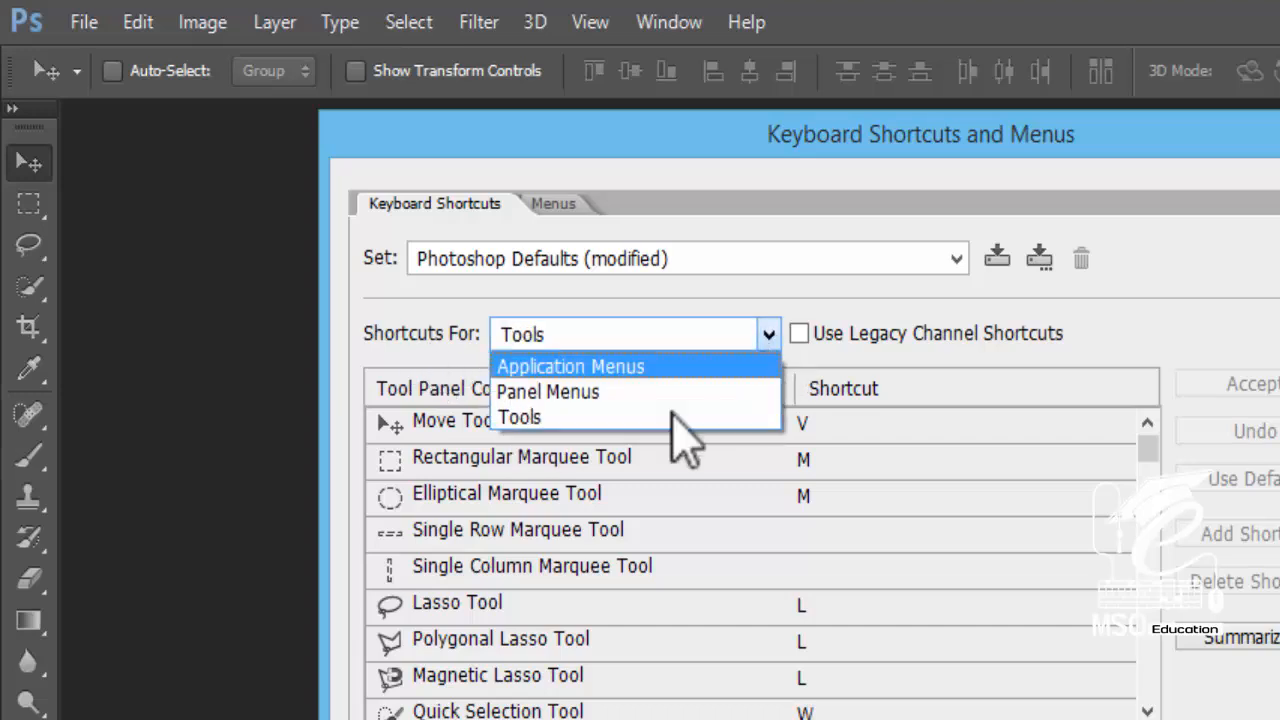
{"action": "left_click", "coordinate": [549, 418]}
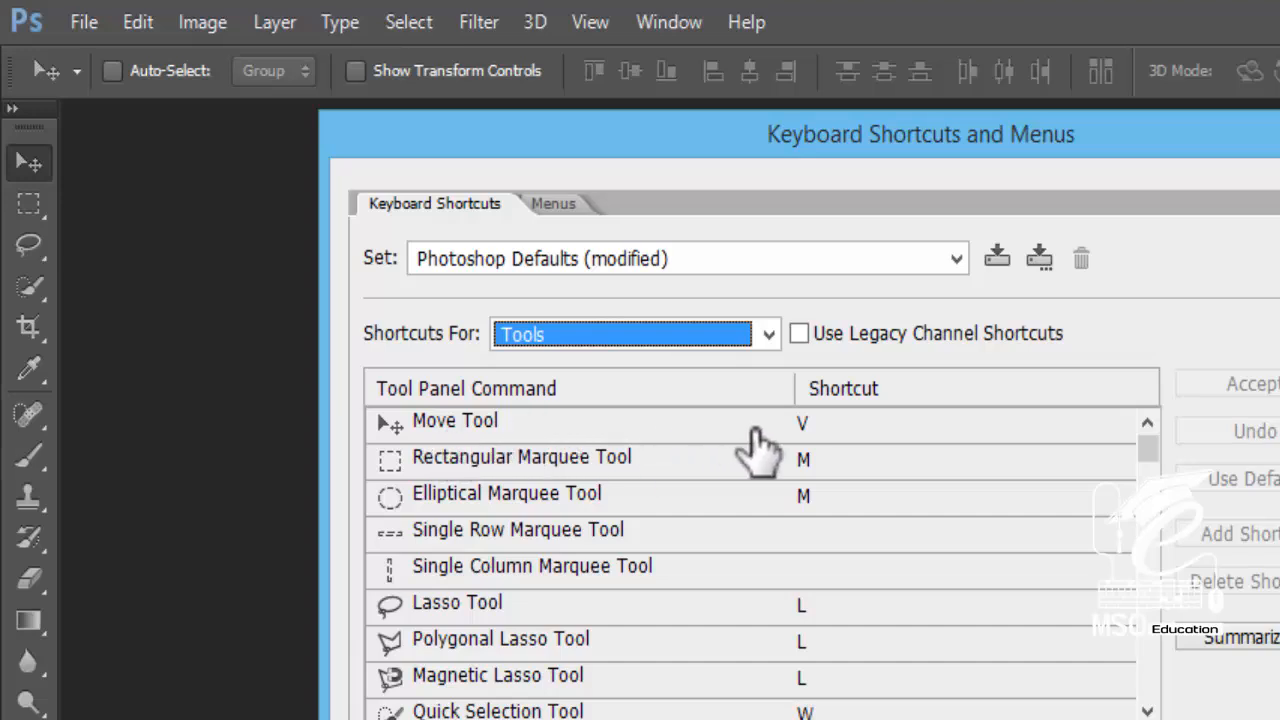
Assign R as the shortcut for the Single Row Marquee Tool, accept the conflict and review its entry in the tools list.
{"action": "left_click", "coordinate": [812, 428]}
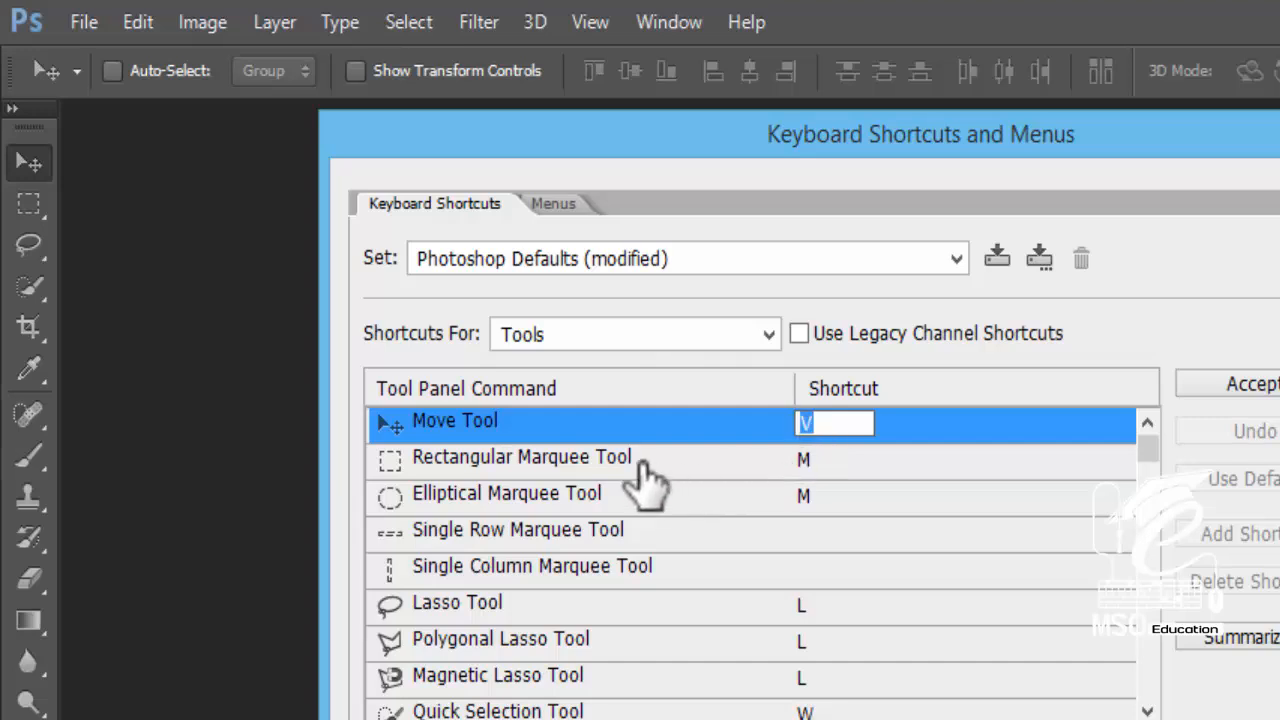
{"action": "left_click", "coordinate": [748, 462]}
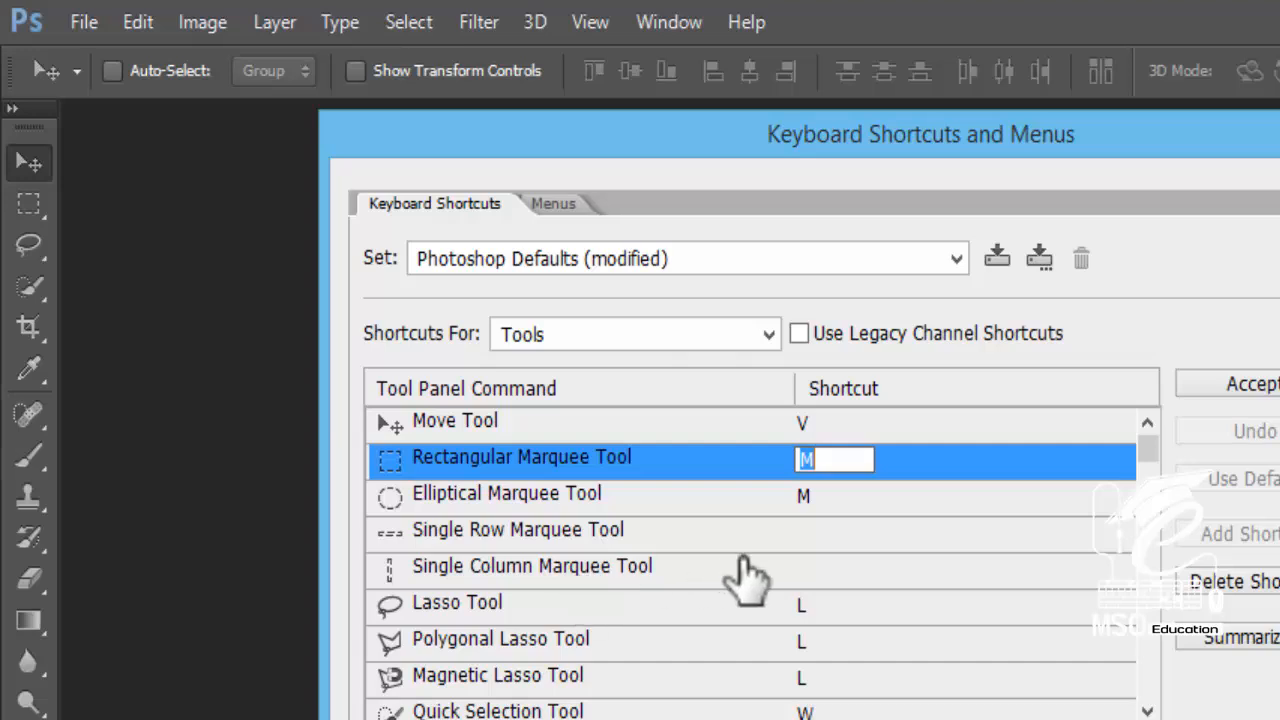
{"action": "left_click", "coordinate": [802, 536]}
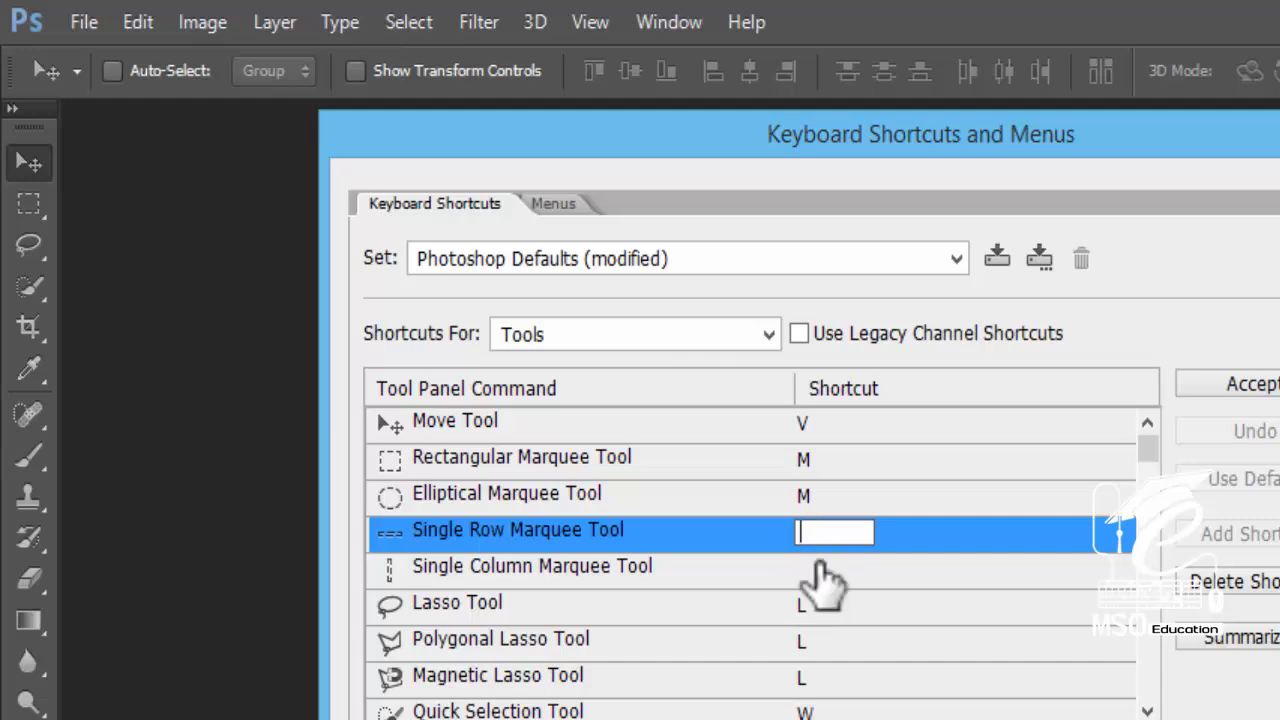
{"action": "left_click", "coordinate": [812, 568]}
{"action": "left_click", "coordinate": [818, 538]}
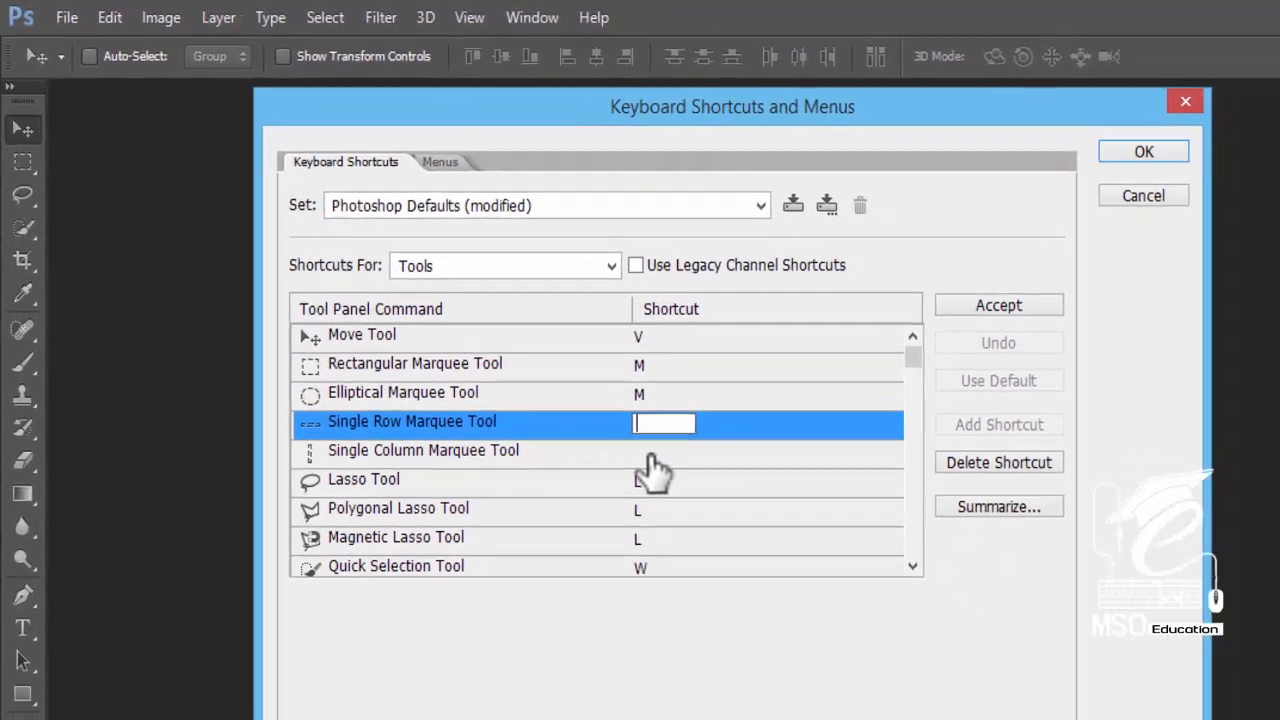
{"action": "key", "text": "r"}
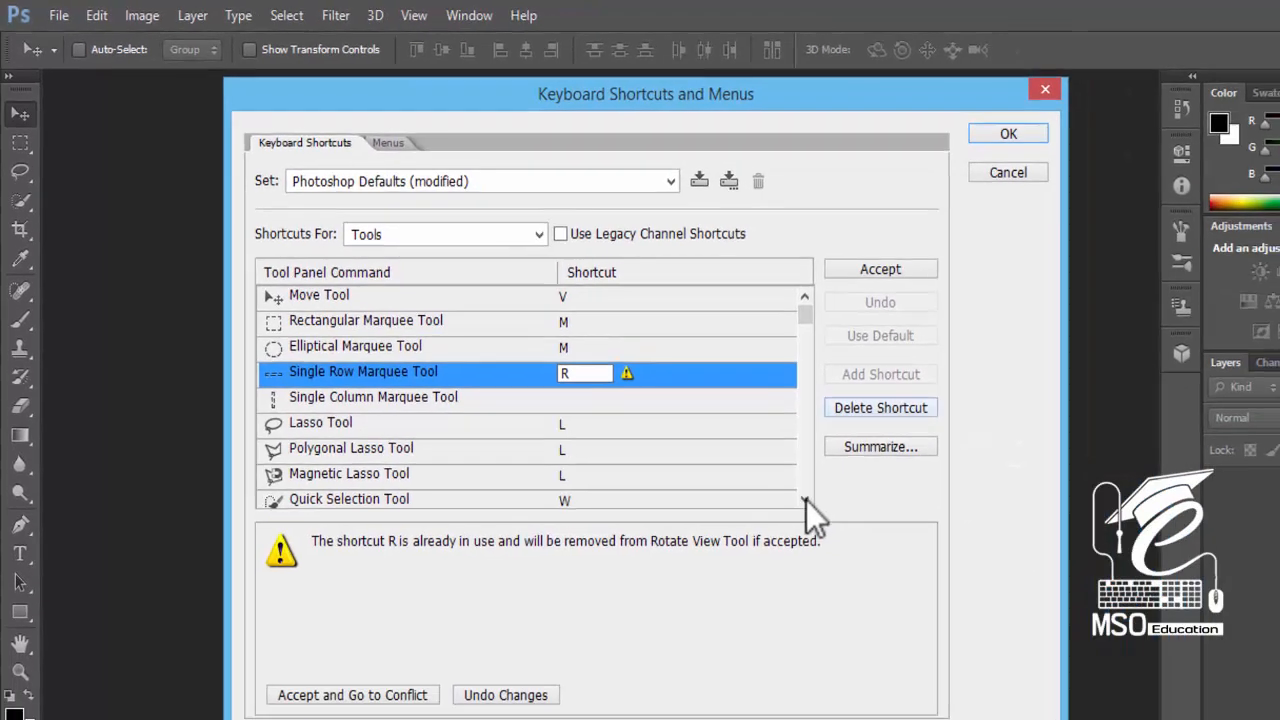
{"action": "left_click", "coordinate": [904, 561]}
{"action": "left_click", "coordinate": [904, 561]}
{"action": "left_click", "coordinate": [716, 446]}
{"action": "left_click", "coordinate": [716, 446]}
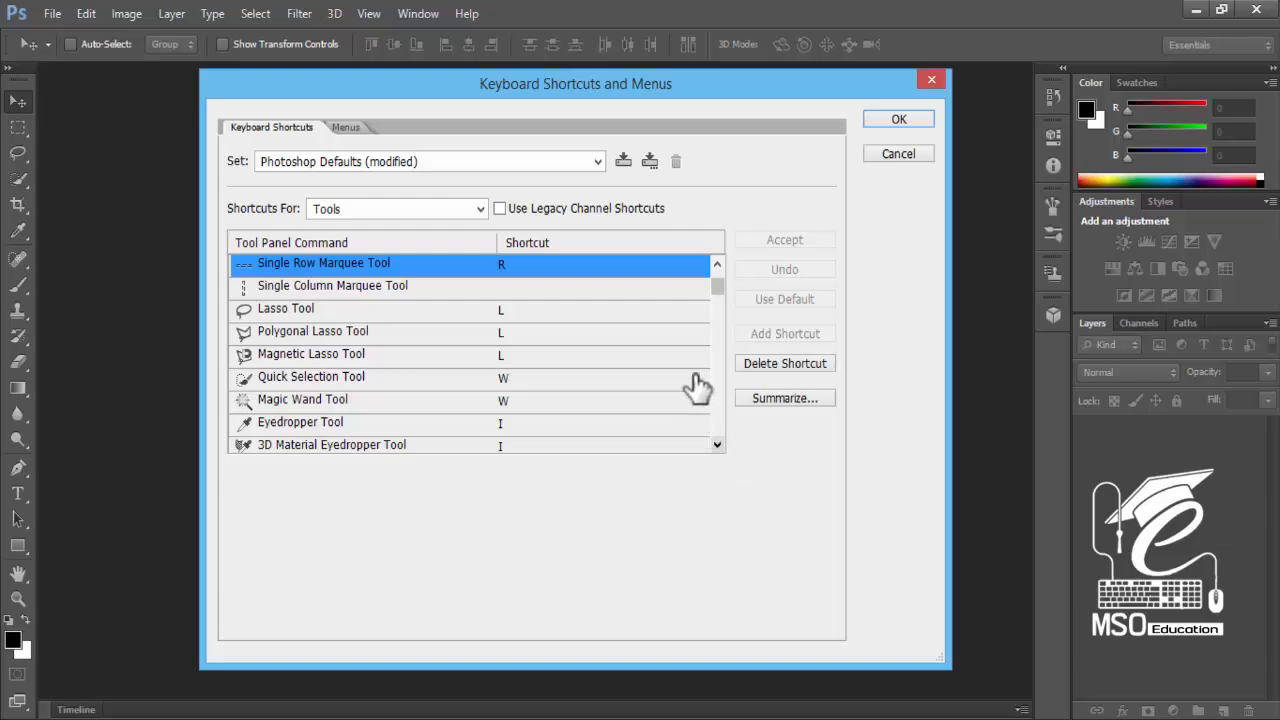
{"action": "left_click_drag", "start_coordinate": [721, 289], "coordinate": [717, 275]}
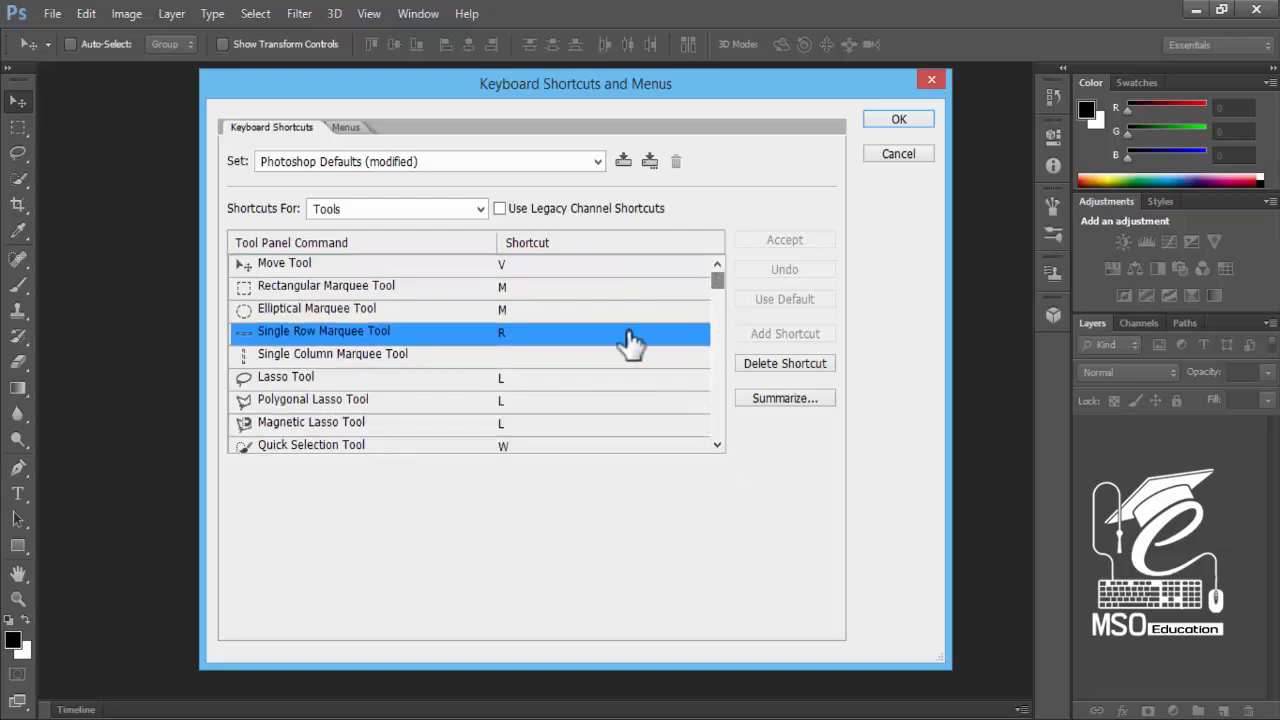
{"action": "left_click", "coordinate": [501, 334]}
Open the choice of command categories whose shortcuts can be edited.
{"action": "left_click", "coordinate": [400, 209]}
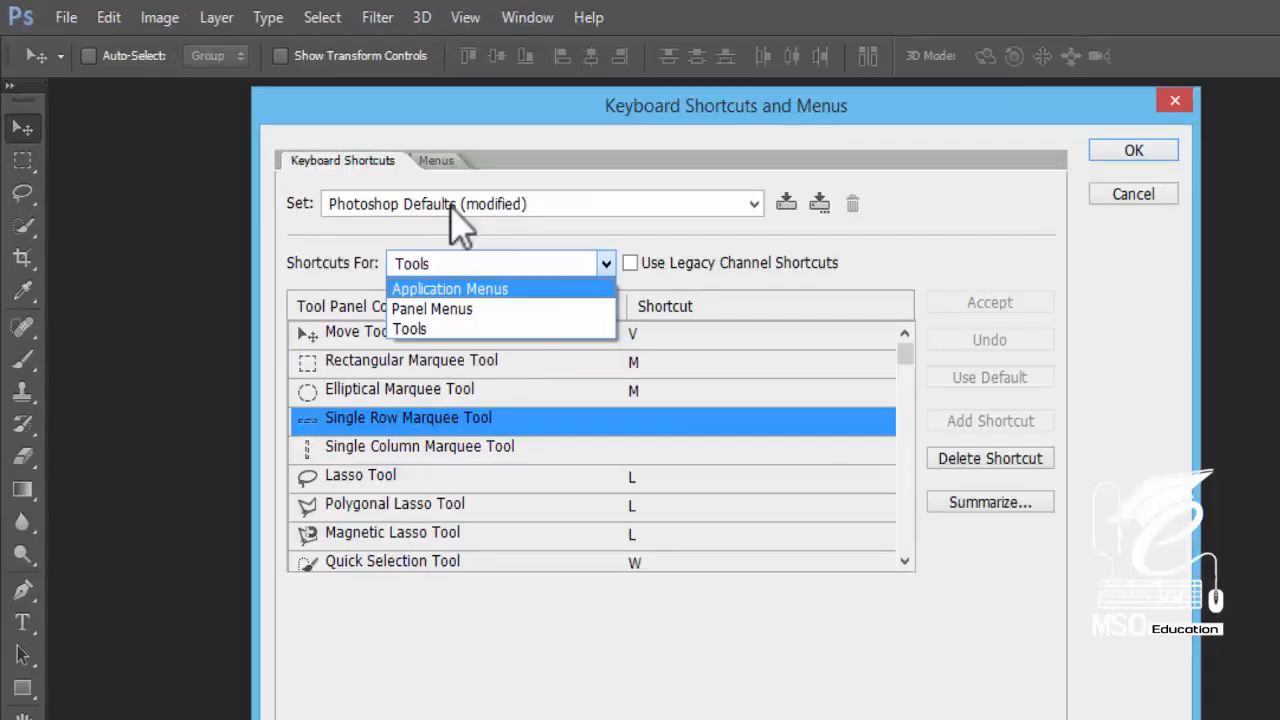